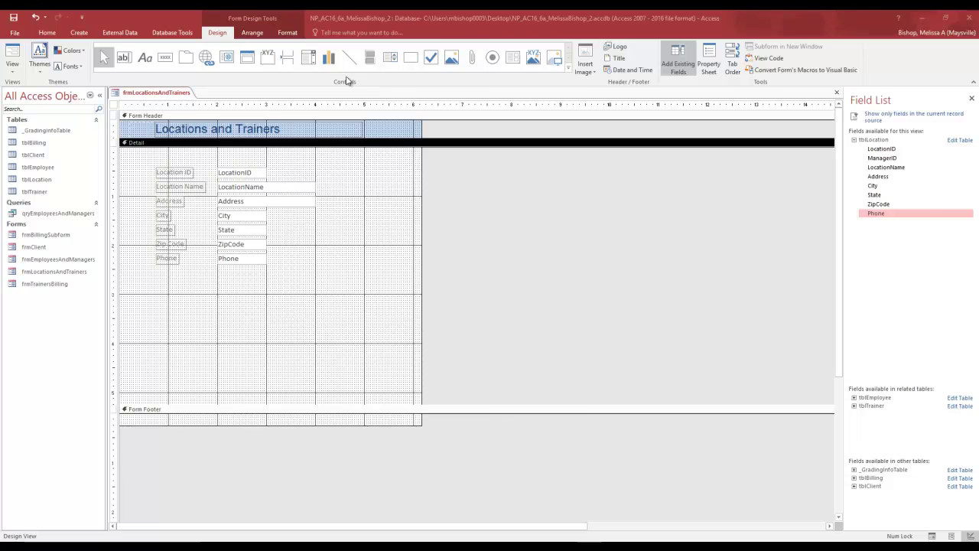
# Insert a subform control below the Phone field in the Detail section, based on existing tables and queries
pyautogui.click(569, 71)
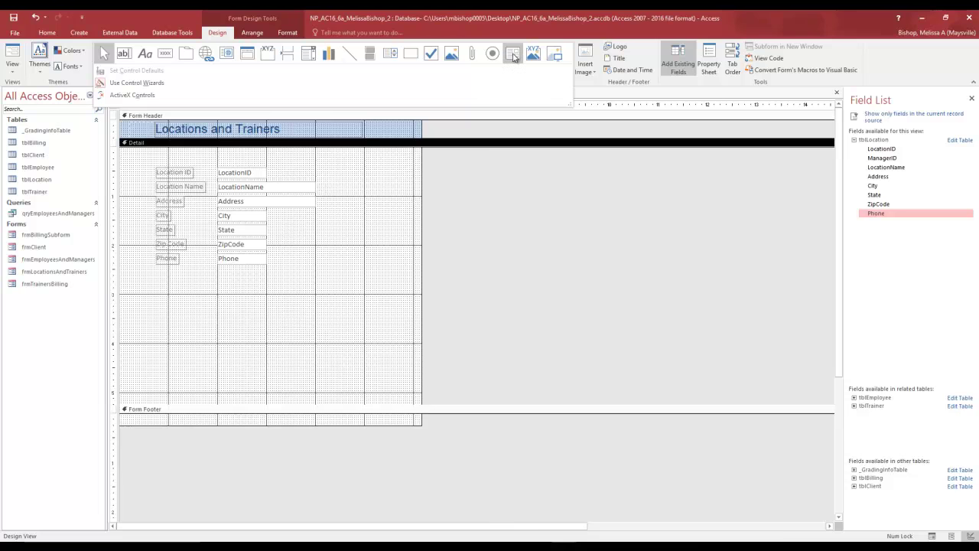
pyautogui.click(514, 55)
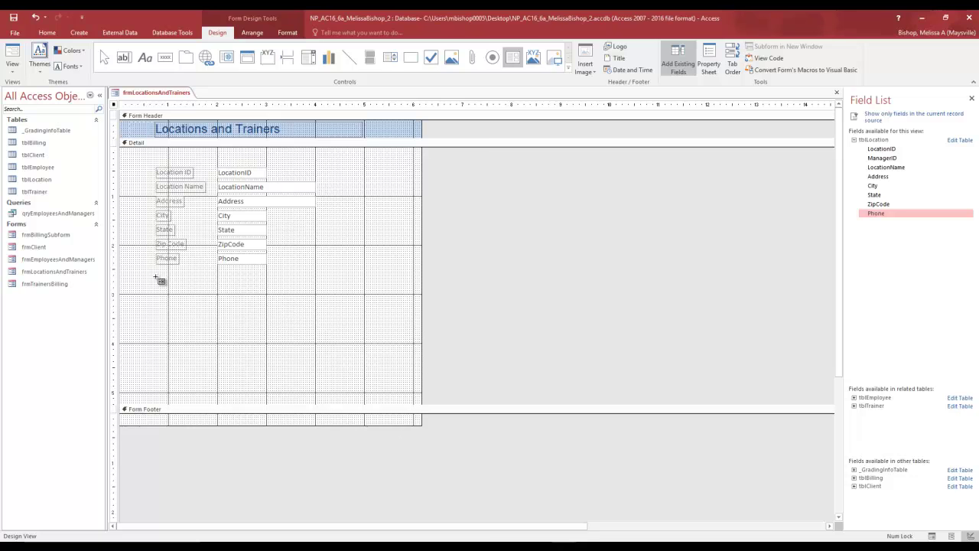
pyautogui.moveTo(156, 276); pyautogui.dragTo(156, 275)
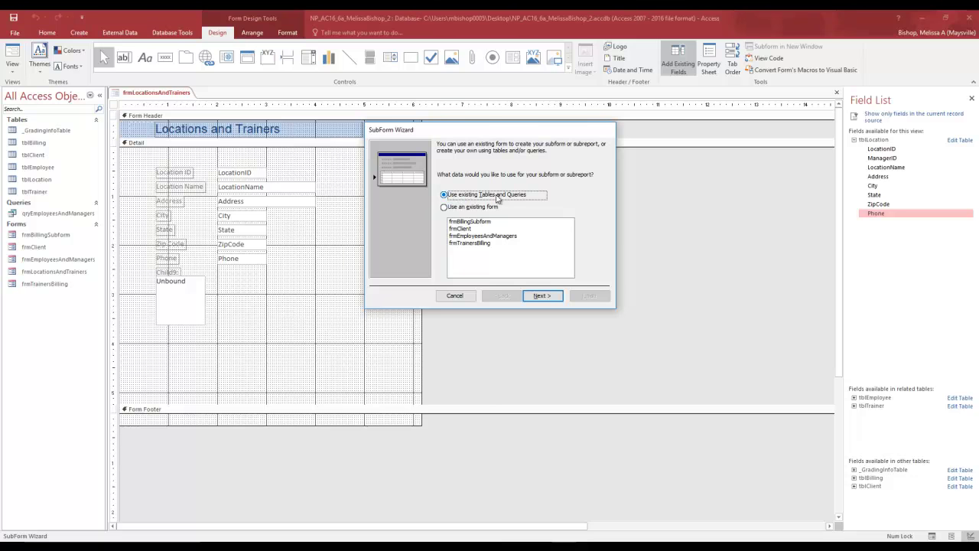
pyautogui.click(542, 297)
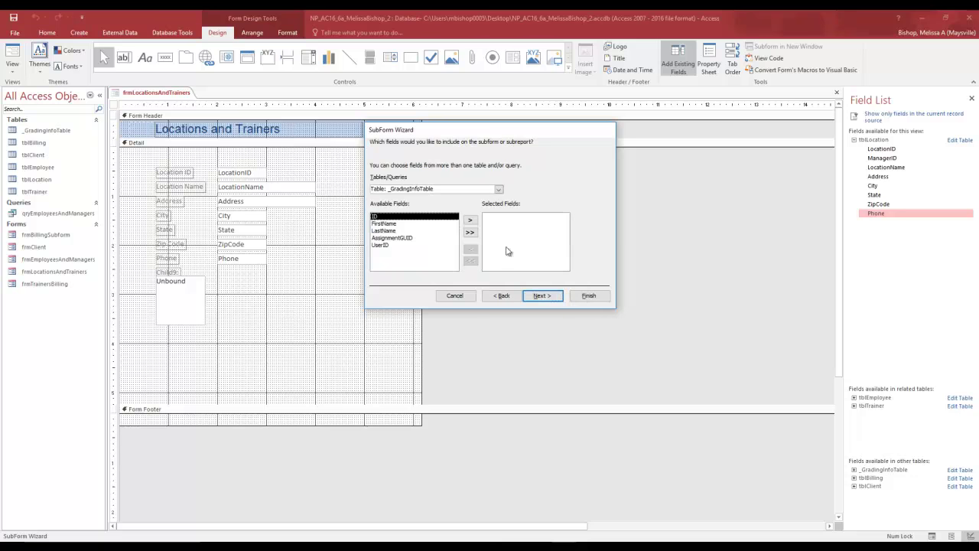
# Include the TrainerID, First, Last and Specialty fields from tblTrainer in the subform
pyautogui.click(498, 189)
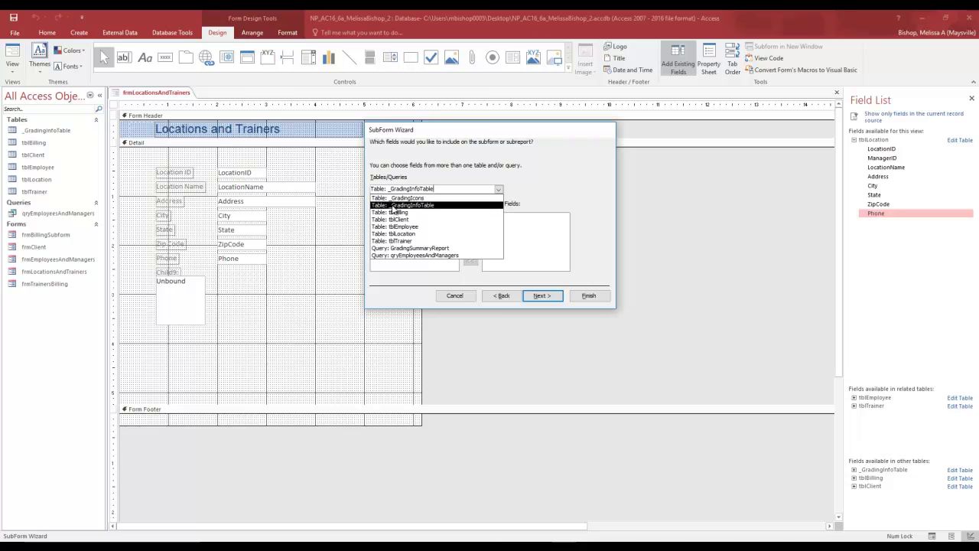
pyautogui.click(404, 241)
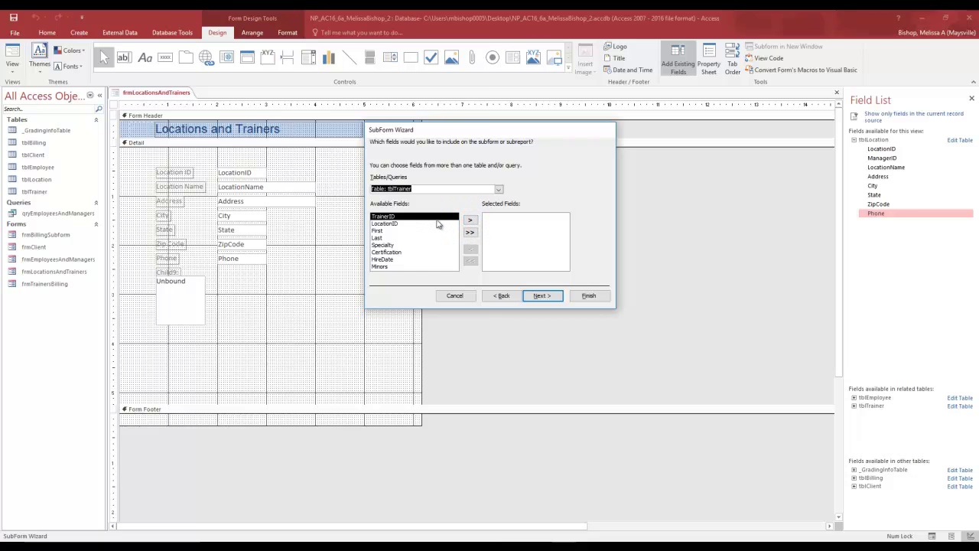
pyautogui.click(472, 222)
pyautogui.click(383, 223)
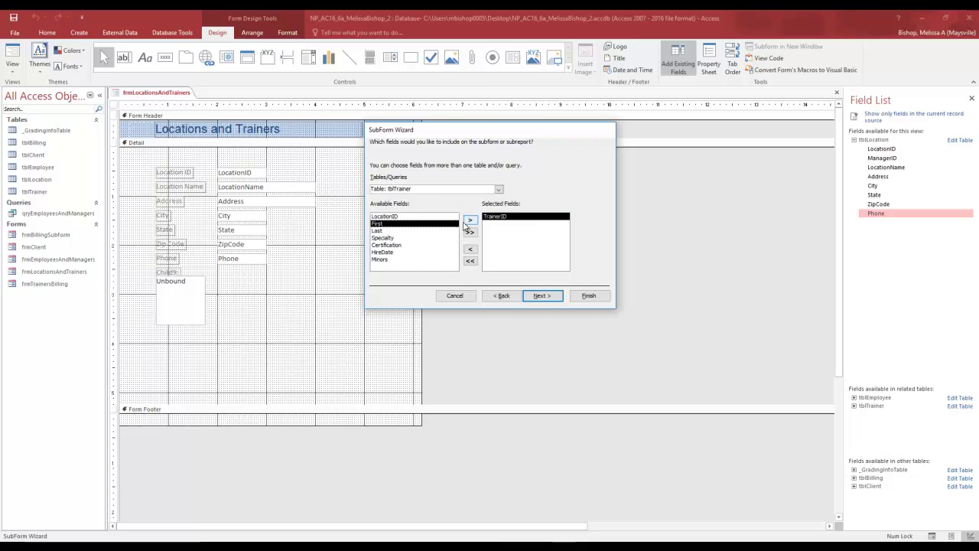
pyautogui.click(471, 221)
pyautogui.click(471, 220)
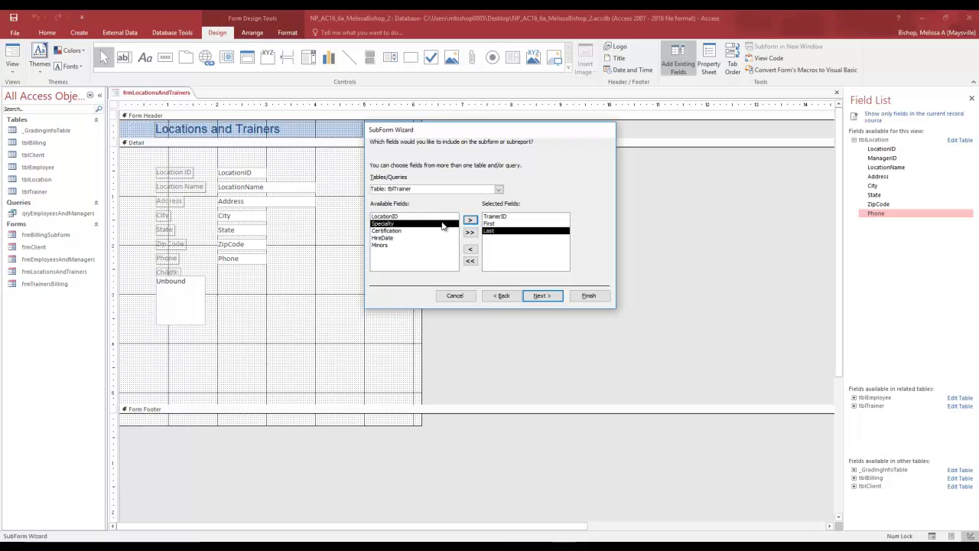
pyautogui.click(469, 220)
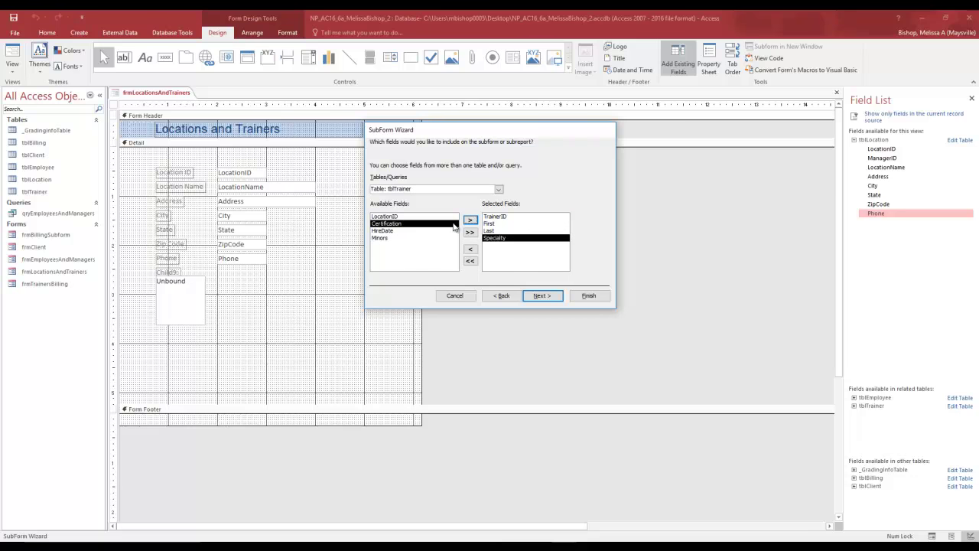
pyautogui.click(542, 298)
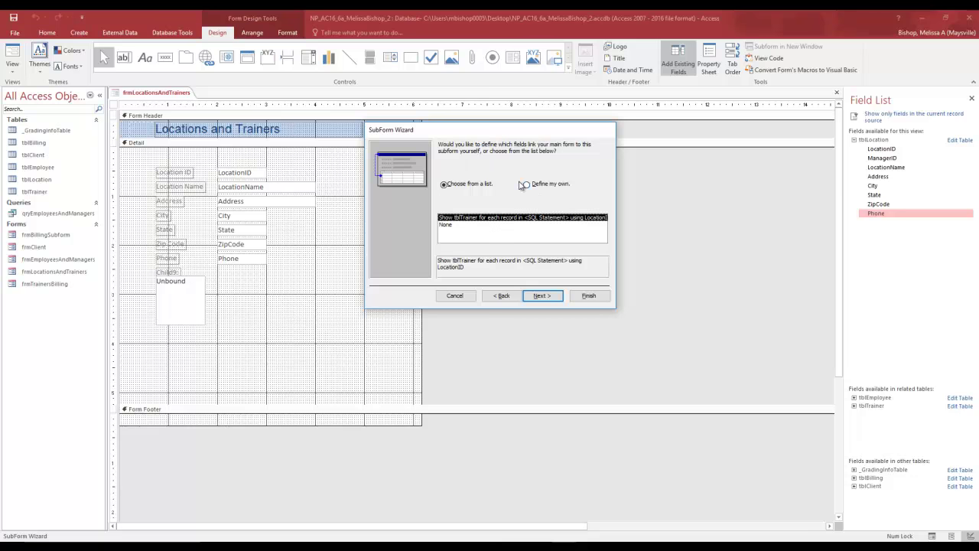
# Accept the LocationID link to the main form and create the subform with the name frmTrainerSubform
pyautogui.click(542, 296)
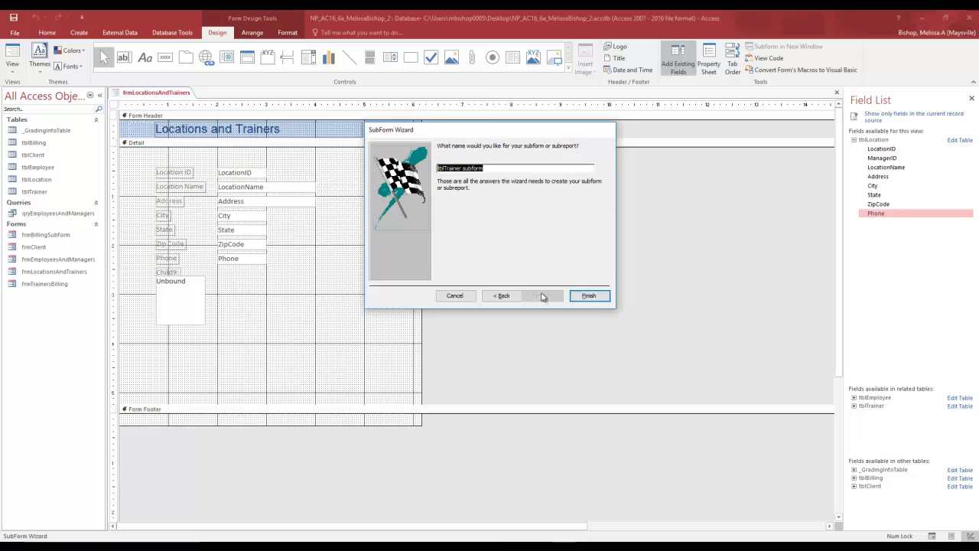
pyautogui.write('frmTrainerSubform')
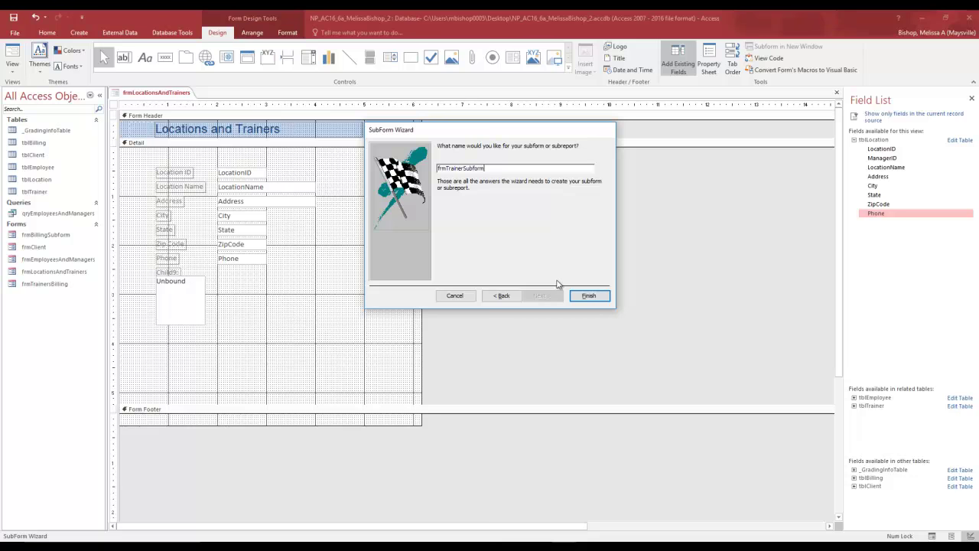
pyautogui.click(584, 299)
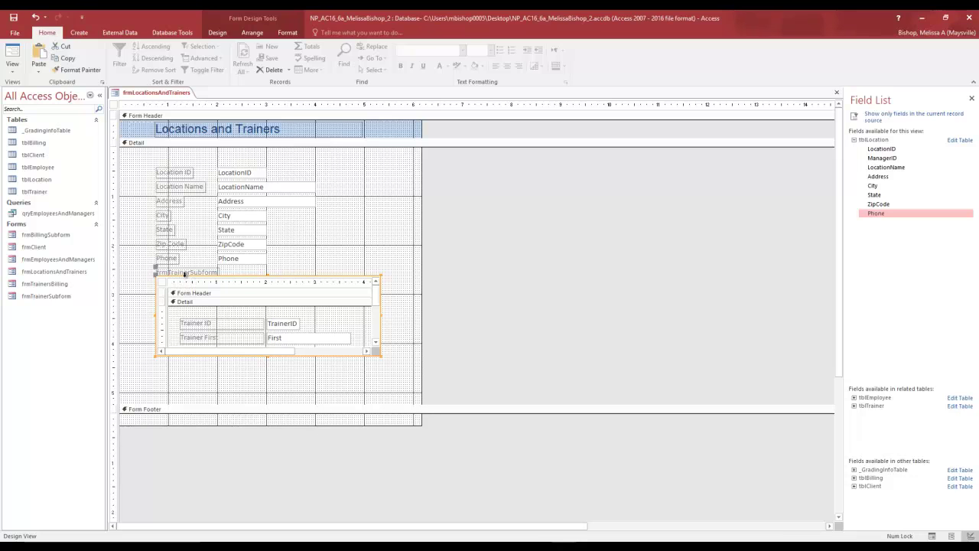
# Delete the frmTrainerSubform label above the subform
pyautogui.click(186, 272)
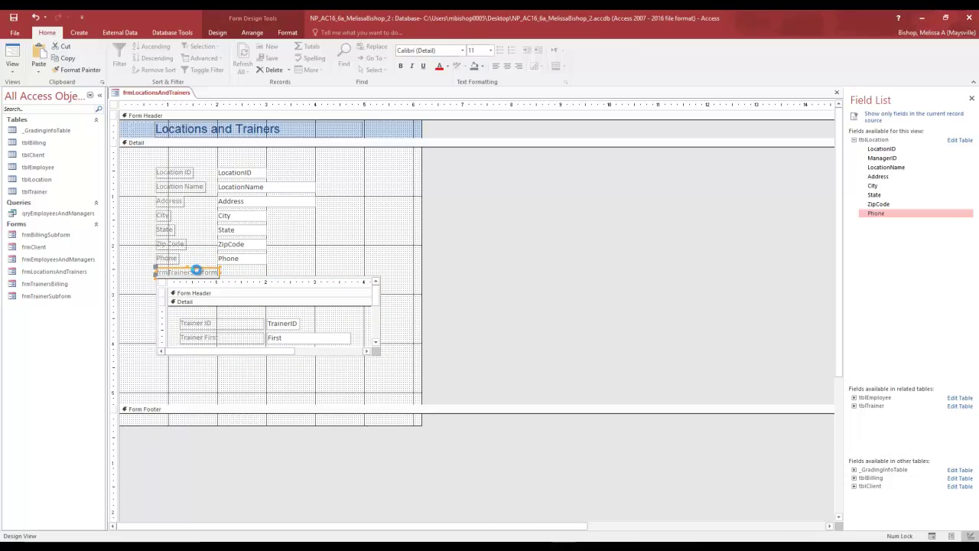
pyautogui.press('Delete')
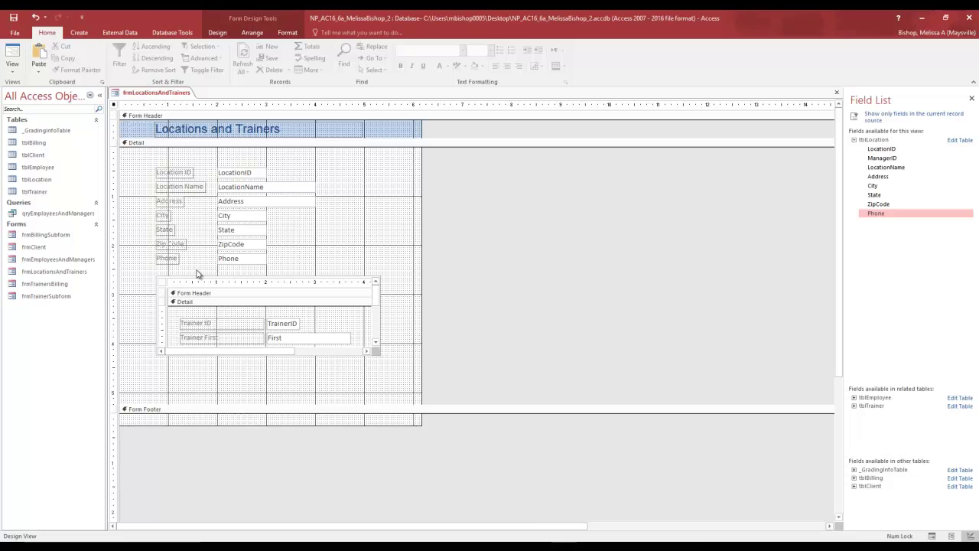
# Switch to the instructions document in Word, examine the subform layout in Figure 2, and return to the Access form
pyautogui.moveTo(288, 542)
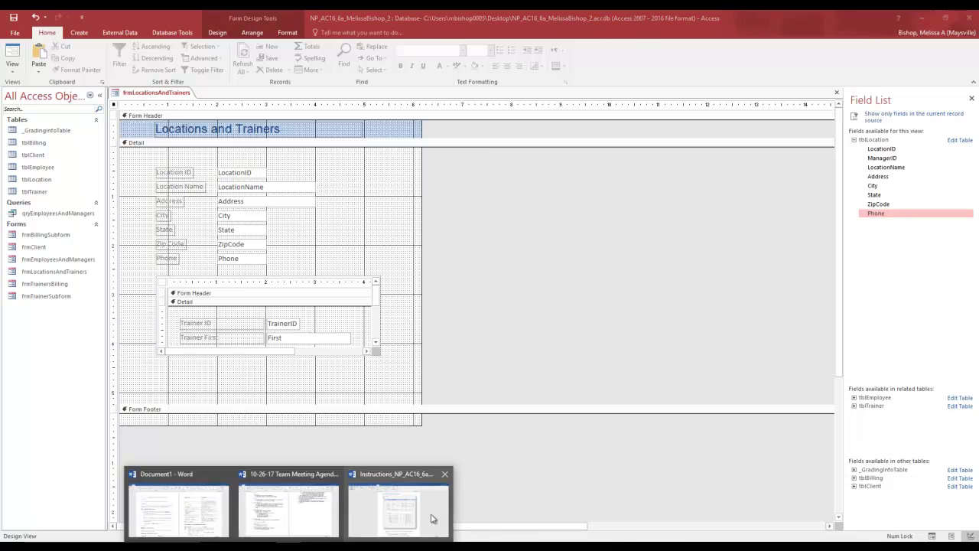
pyautogui.click(411, 519)
pyautogui.scroll(8, 505, 304)
pyautogui.scroll(10, 505, 300)
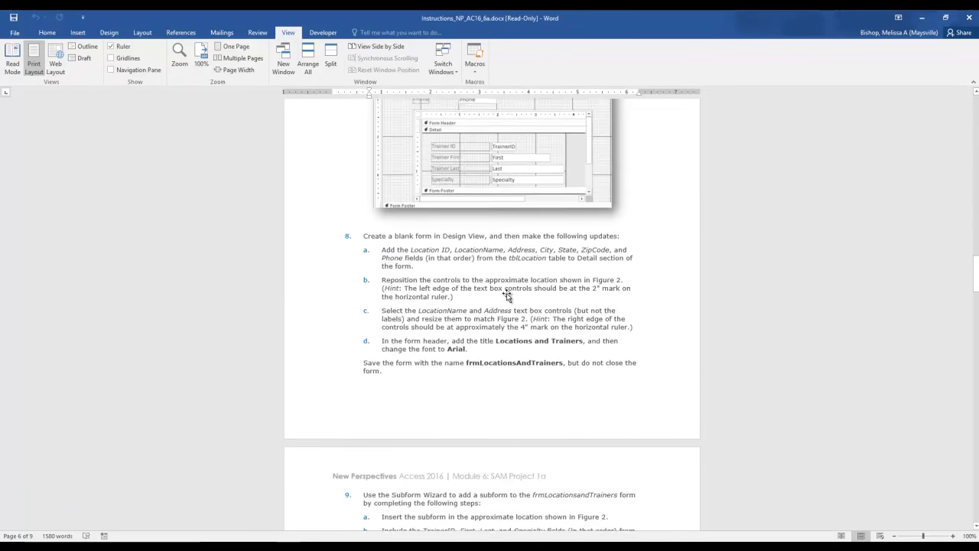
pyautogui.scroll(1, 509, 293)
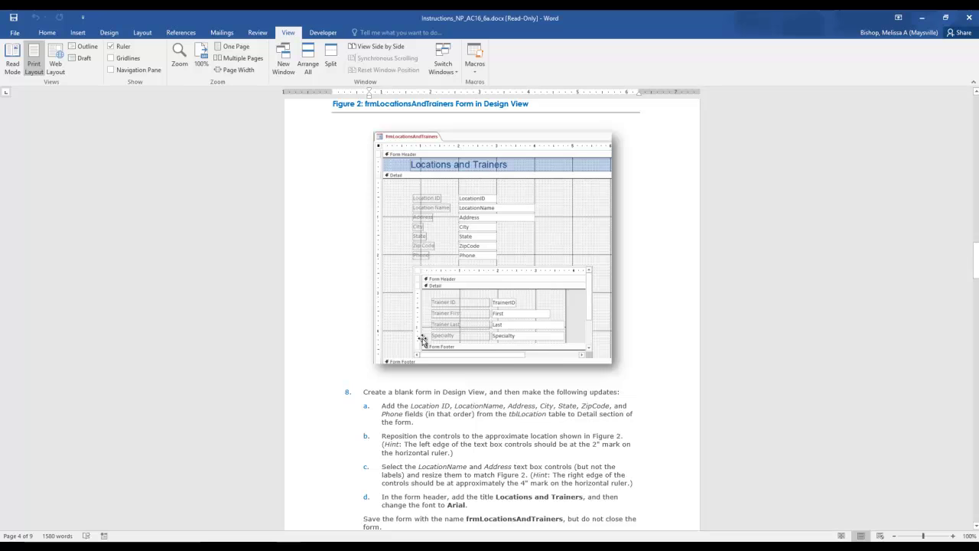
pyautogui.click(922, 17)
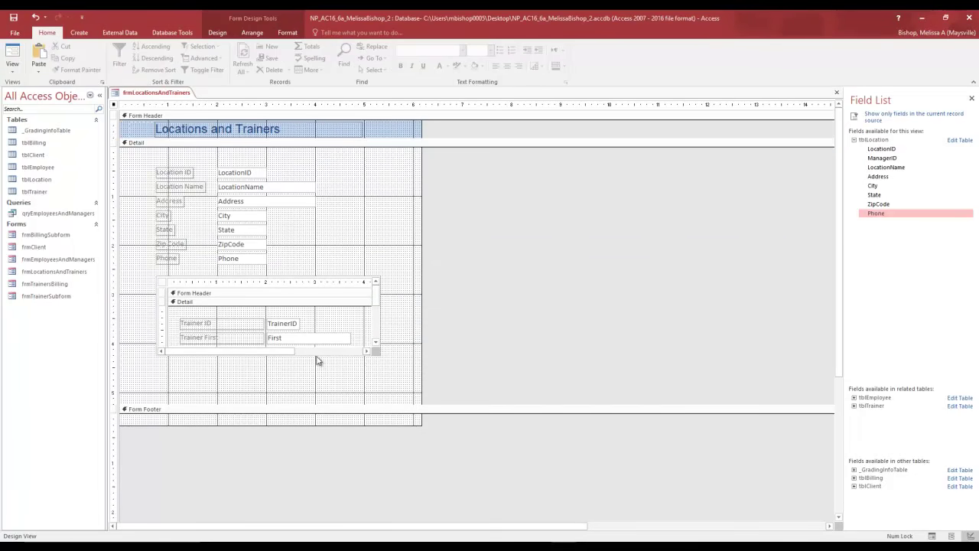
# Extend the subform's lower edge to about the 5-inch mark on the vertical ruler
pyautogui.click(310, 354)
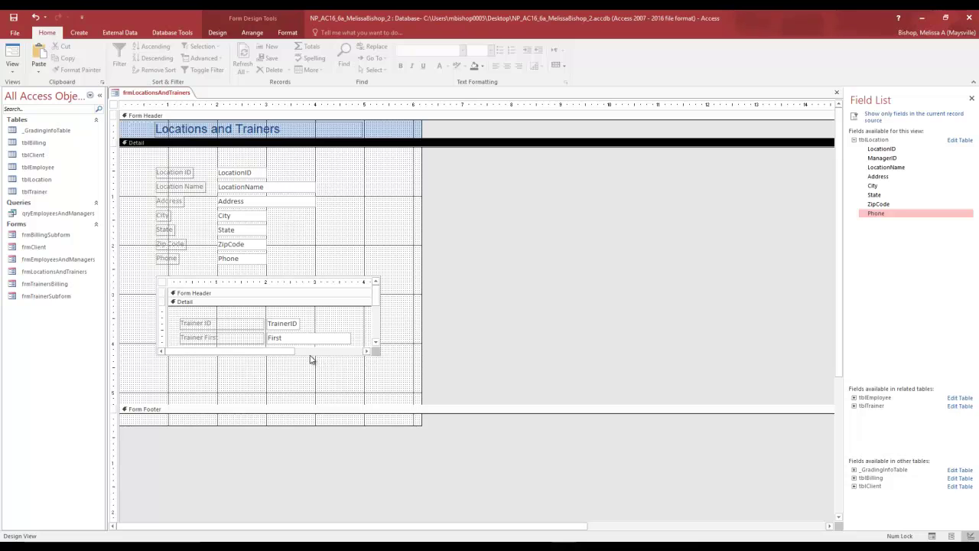
pyautogui.click(214, 352)
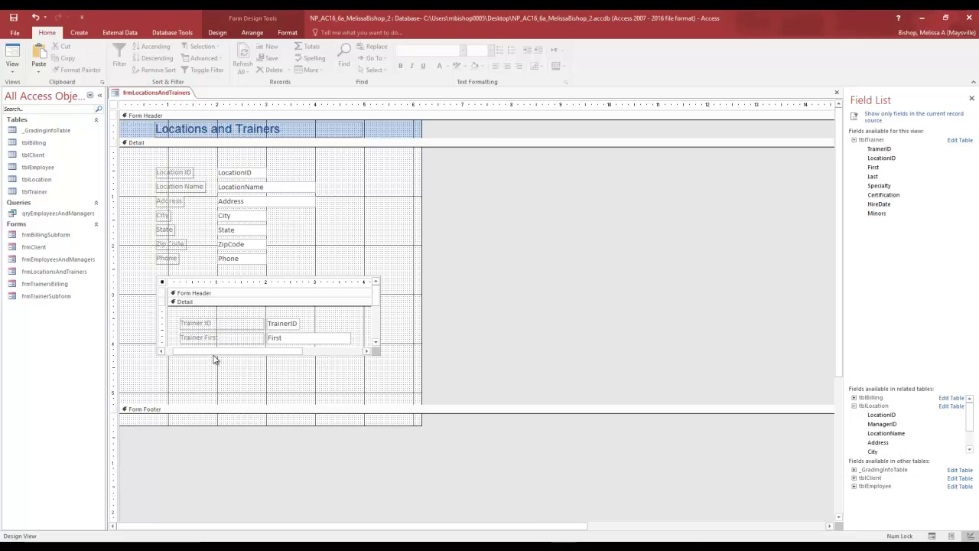
pyautogui.click(361, 352)
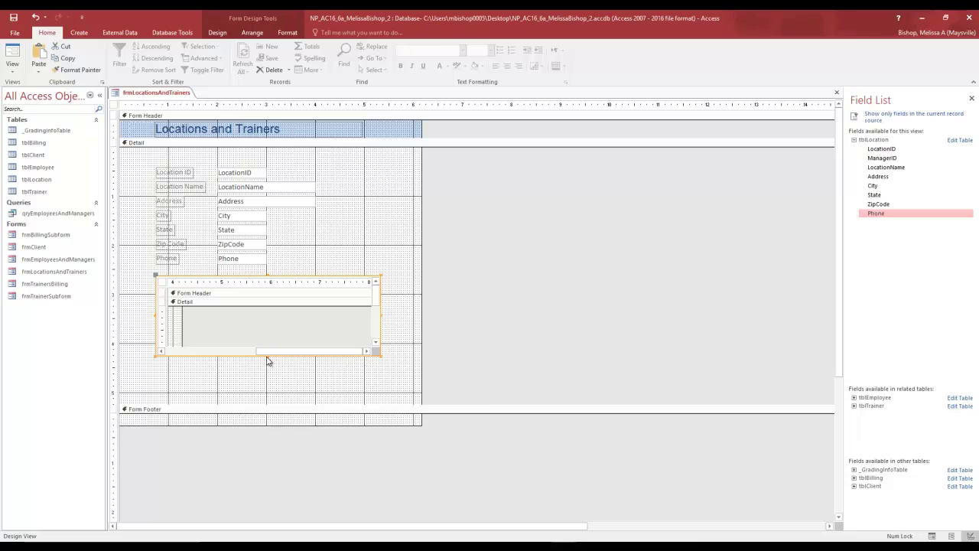
pyautogui.moveTo(260, 351); pyautogui.dragTo(183, 353)
pyautogui.click(333, 356)
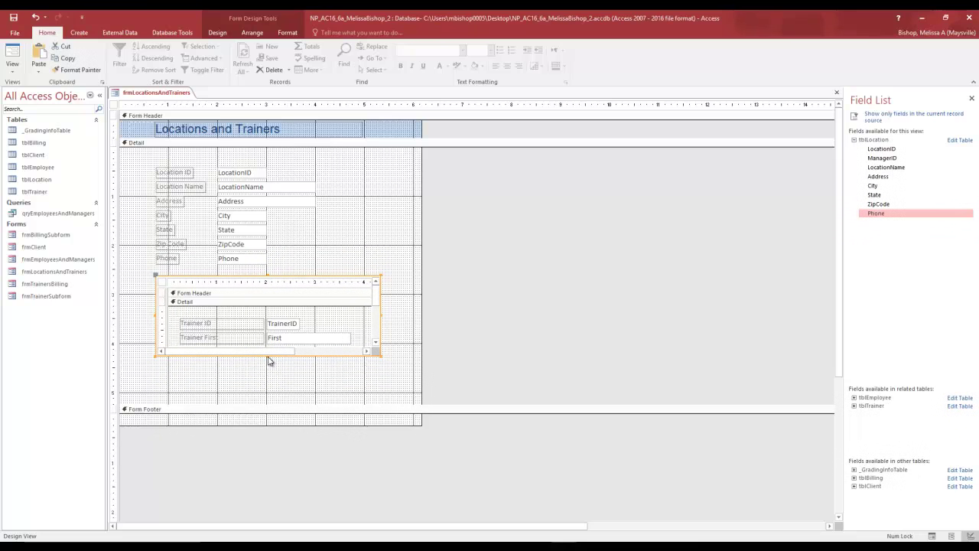
pyautogui.moveTo(268, 356); pyautogui.dragTo(267, 392)
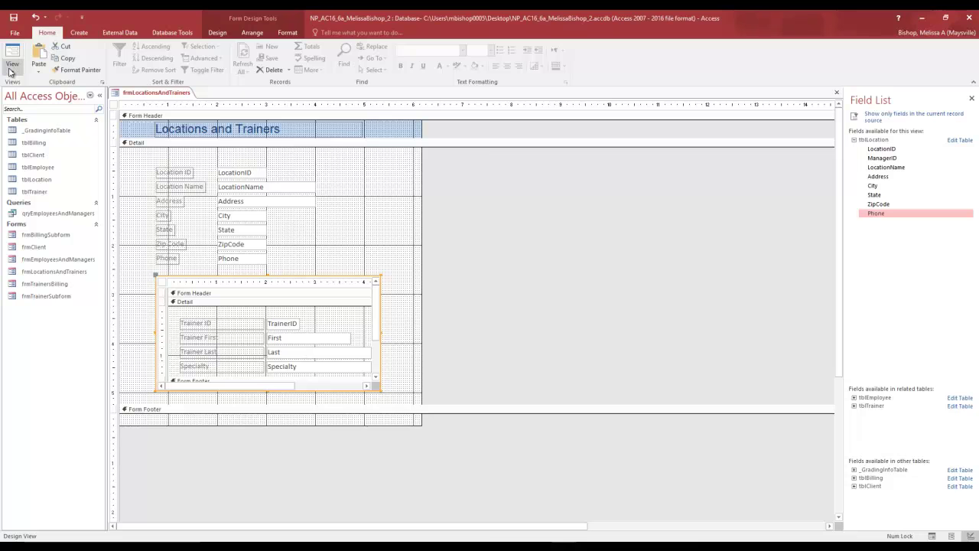
# Show the form in Layout View and fit the subform's Trainer ID, Trainer First and Trainer Last columns to their contents
pyautogui.click(10, 71)
pyautogui.click(26, 111)
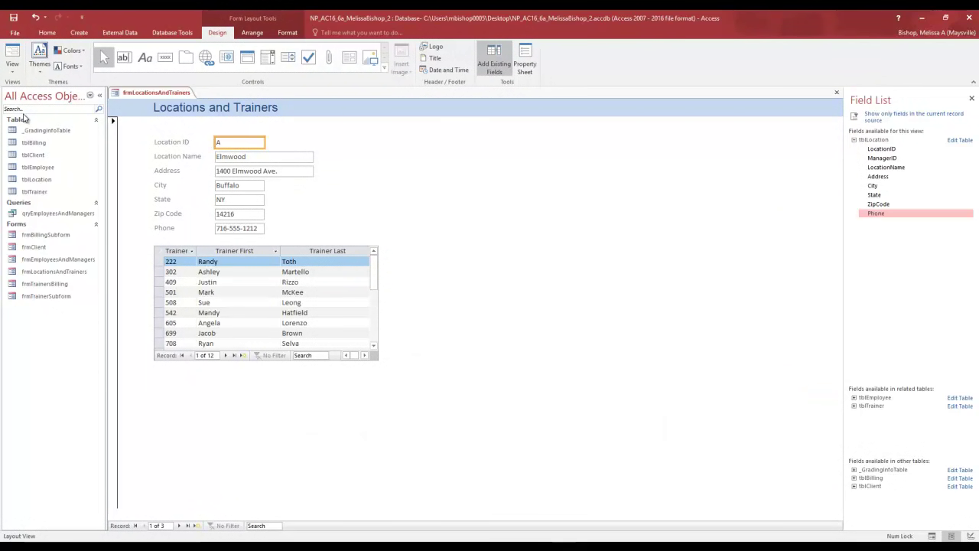
pyautogui.doubleClick(197, 253)
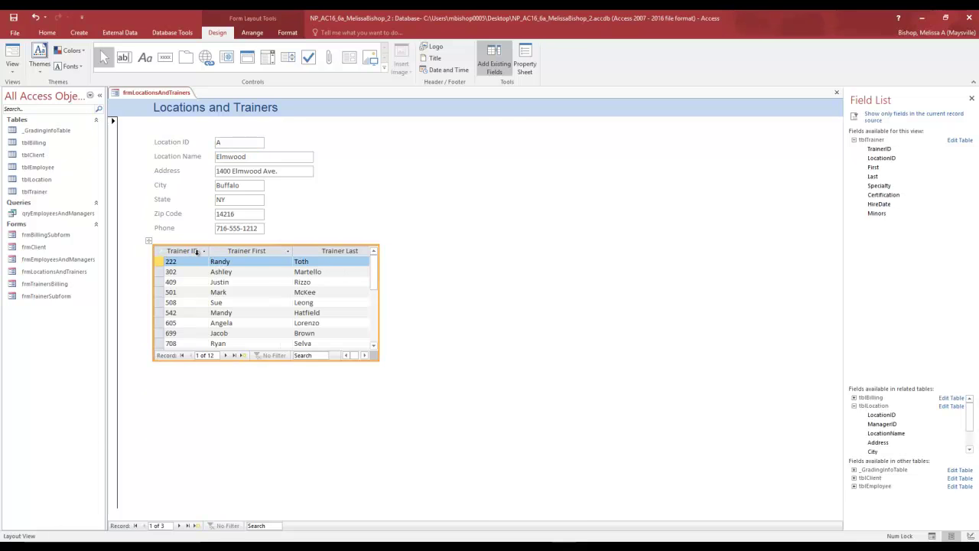
pyautogui.doubleClick(292, 251)
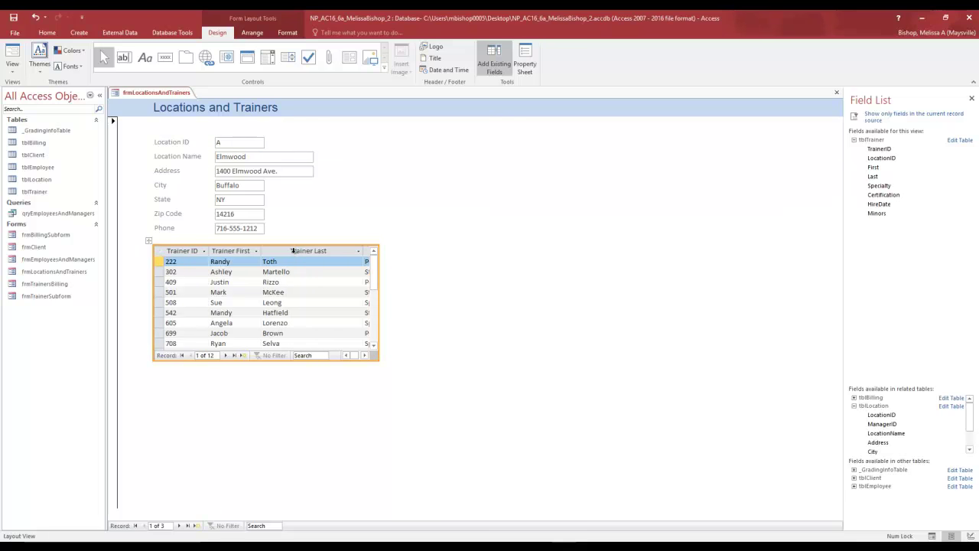
pyautogui.doubleClick(363, 251)
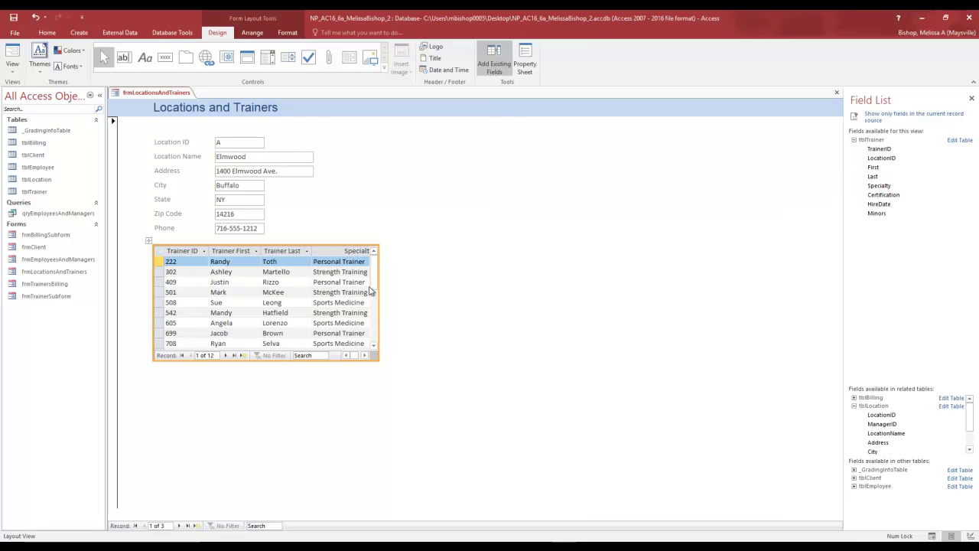
# Fit the subform's Specialty column to its contents, resize the subform to end just past that column, and save the form
pyautogui.moveTo(378, 306); pyautogui.dragTo(436, 287)
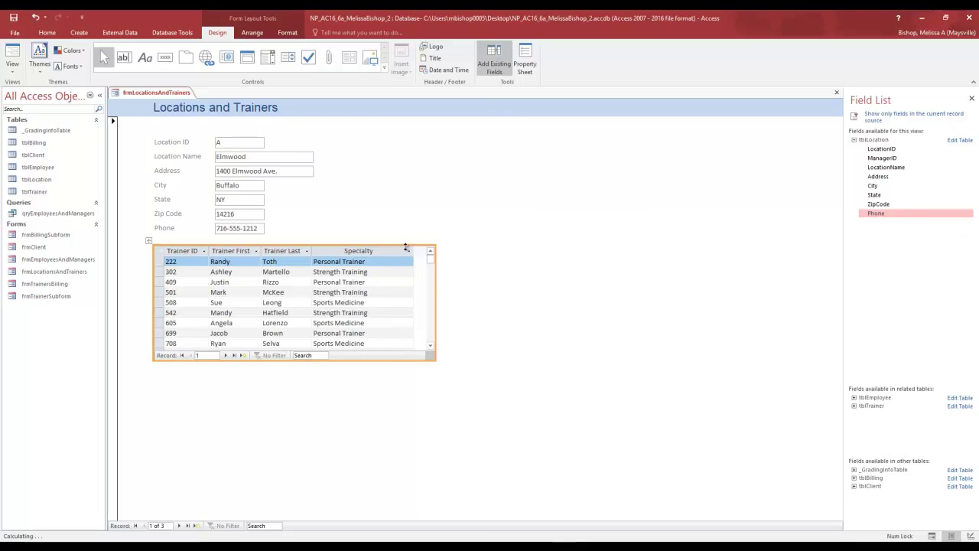
pyautogui.click(412, 253)
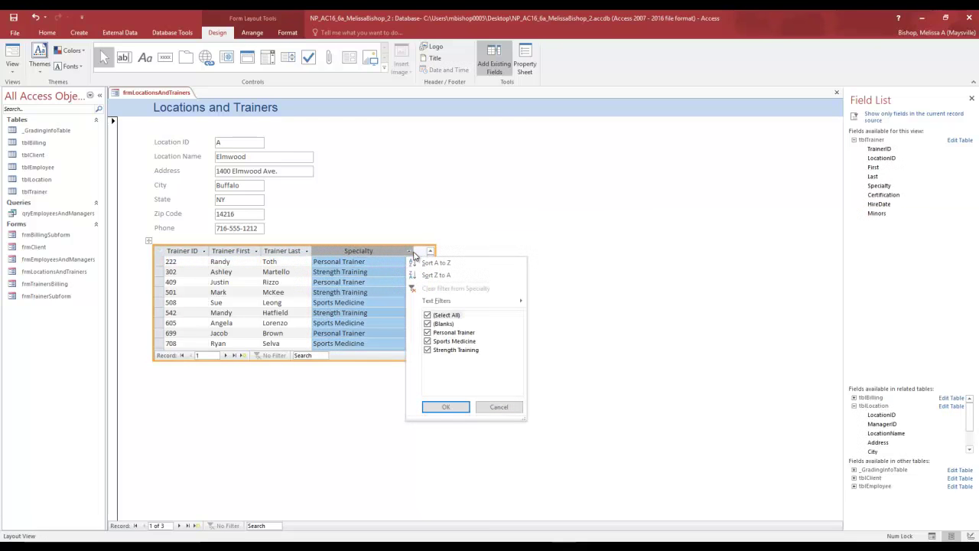
pyautogui.click(414, 255)
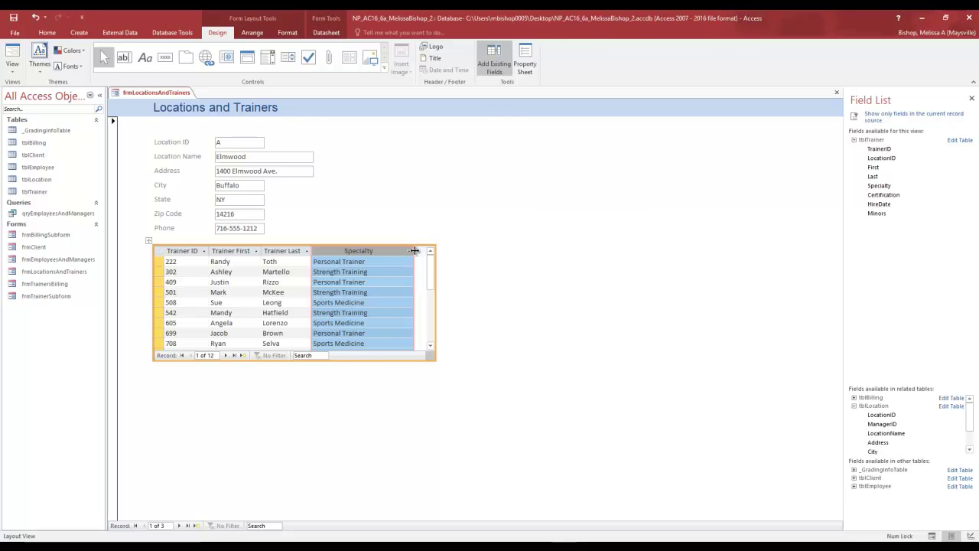
pyautogui.doubleClick(414, 251)
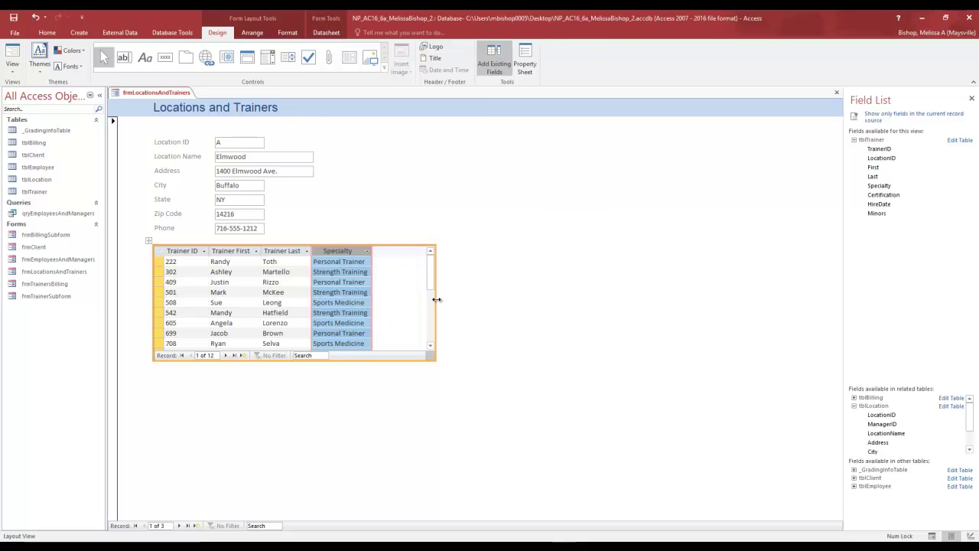
pyautogui.moveTo(436, 299); pyautogui.dragTo(381, 300)
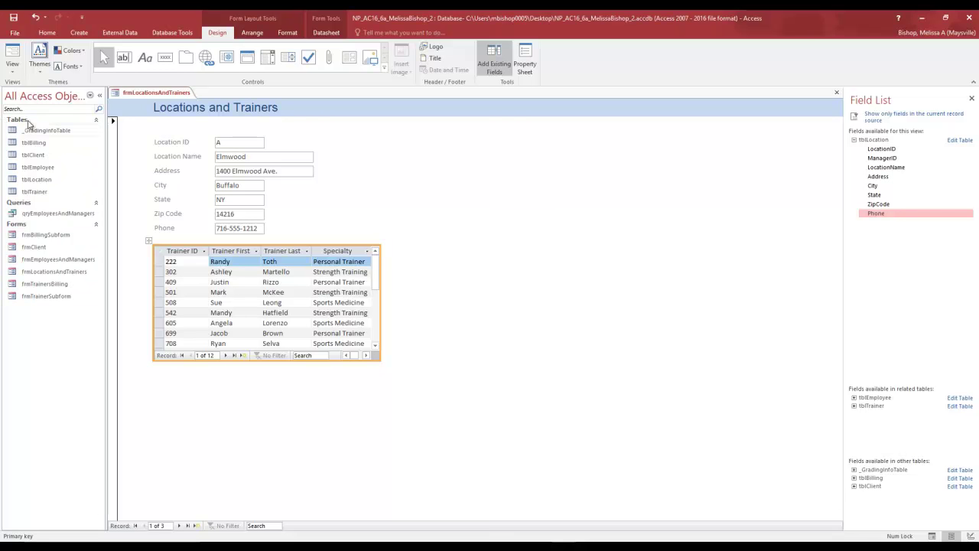
pyautogui.click(14, 20)
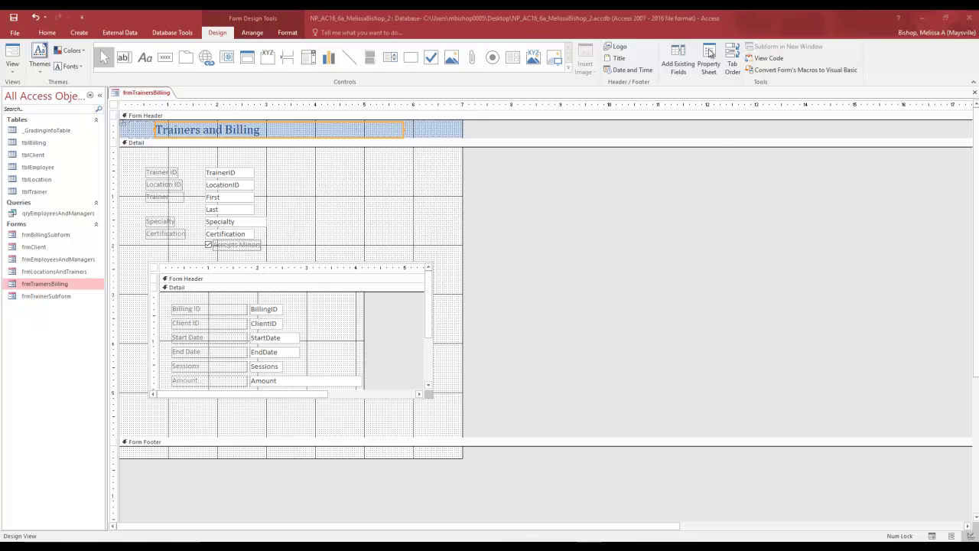
# Set the record source of the whole frmTrainersBilling form to the tblTrainer table
pyautogui.click(711, 52)
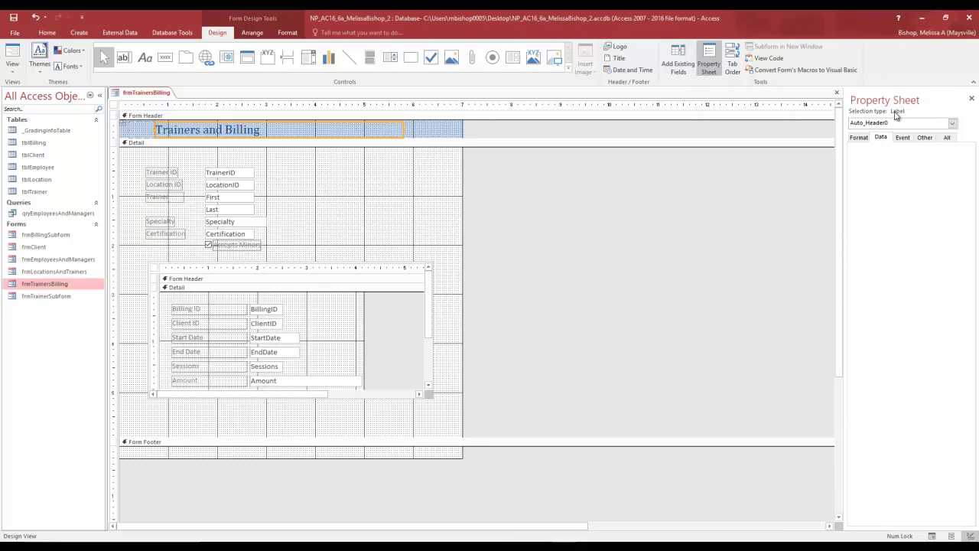
pyautogui.click(953, 123)
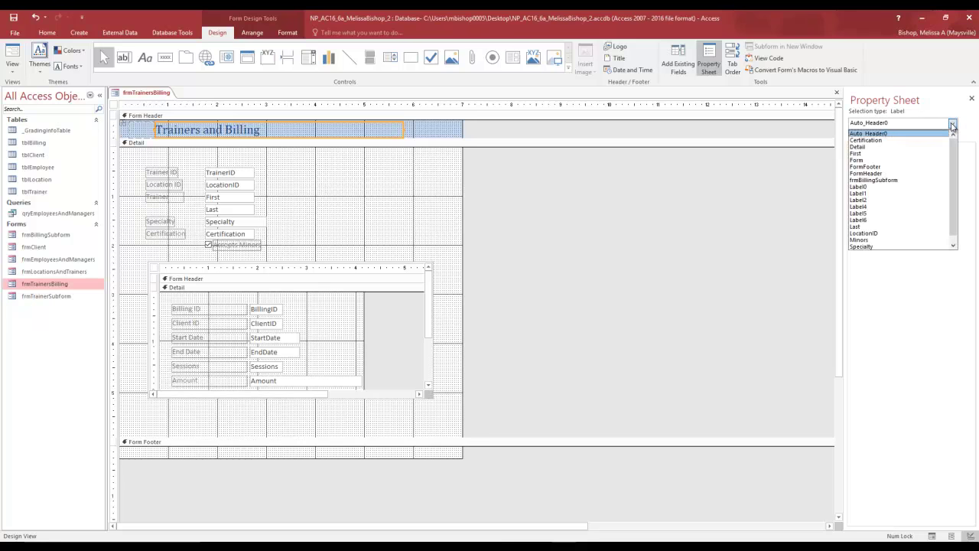
pyautogui.click(859, 160)
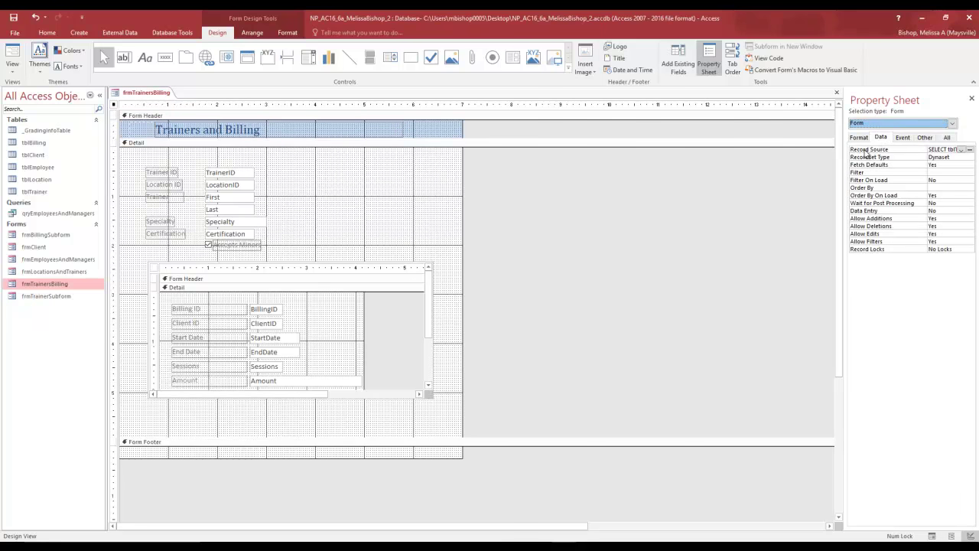
pyautogui.click(962, 151)
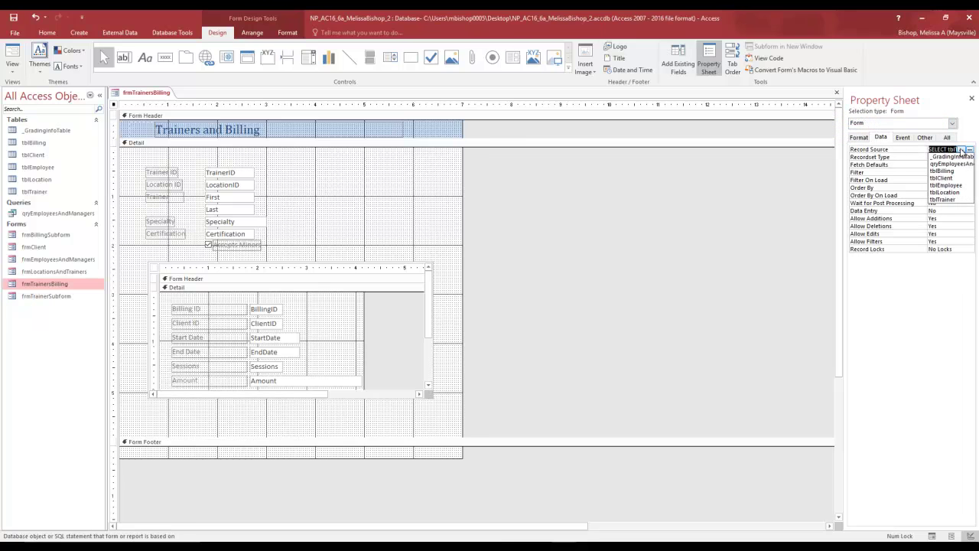
pyautogui.click(945, 199)
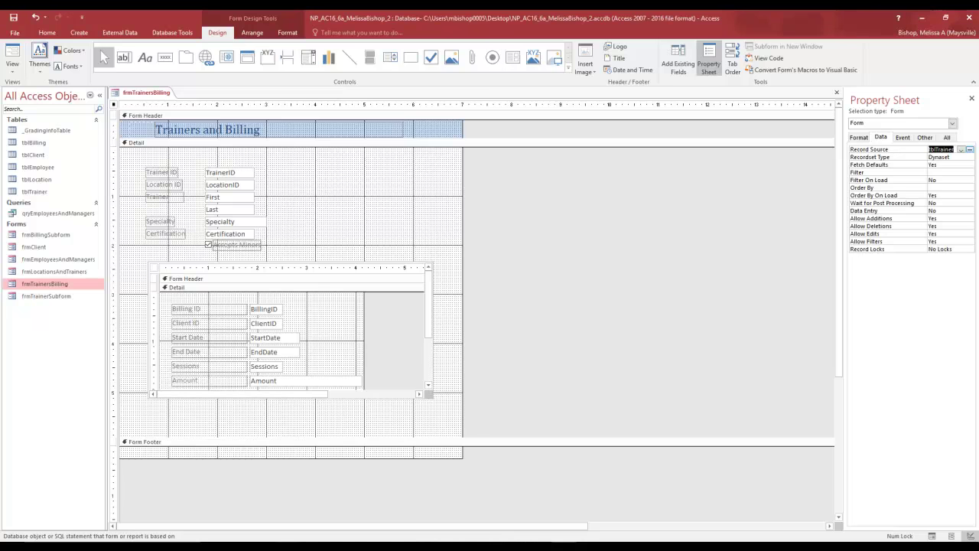
# Switch to the instructions document in Word, examine the header layout in Figure 4, and return to the Access form
pyautogui.click(391, 505)
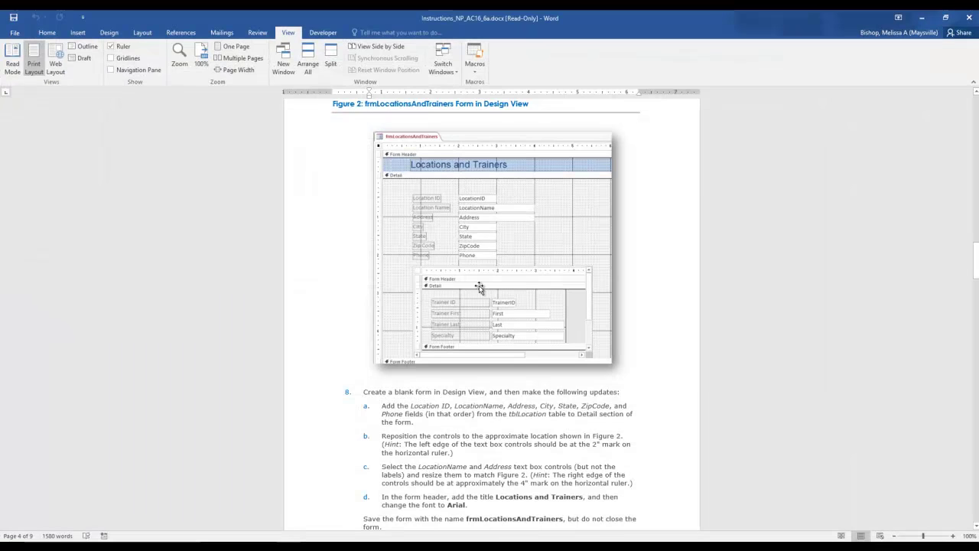
pyautogui.scroll(-12, 476, 263)
pyautogui.scroll(-10, 476, 262)
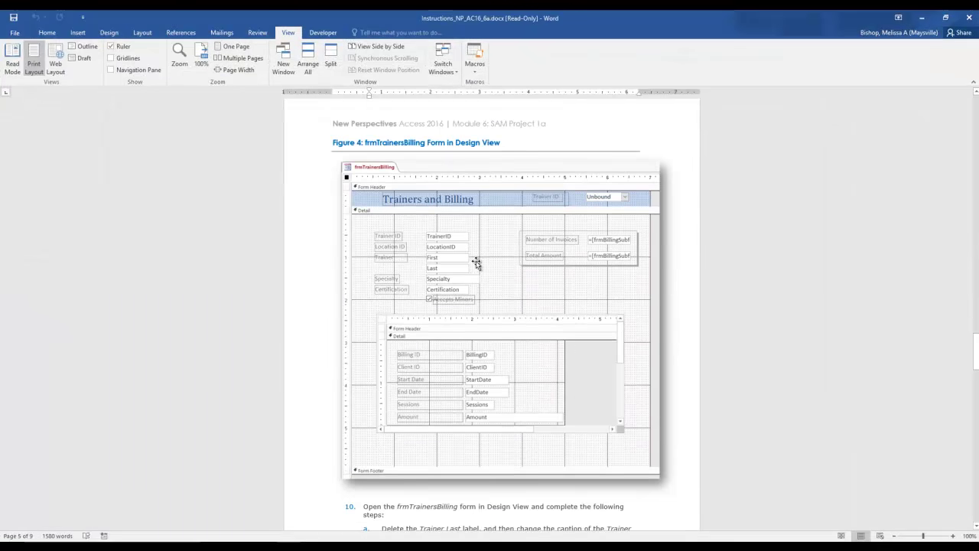
pyautogui.scroll(-1, 477, 262)
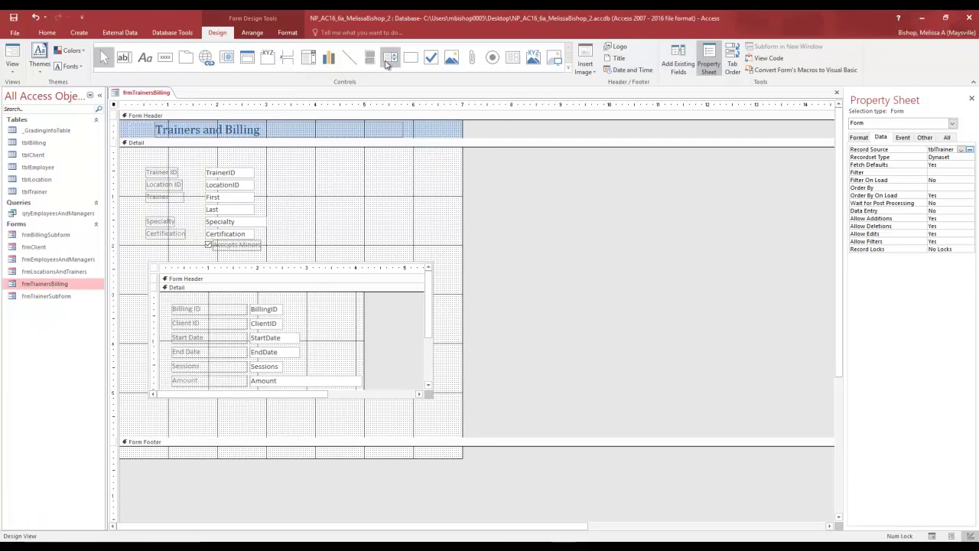
# Place a combo box in the form header at about the 5.5-inch mark and make it find a form record from the selected value
pyautogui.click(307, 61)
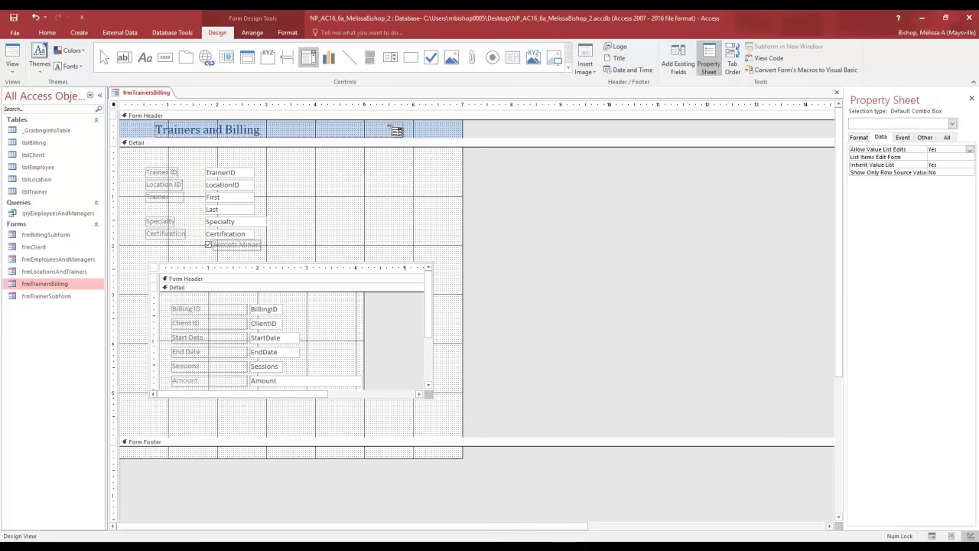
pyautogui.click(389, 126)
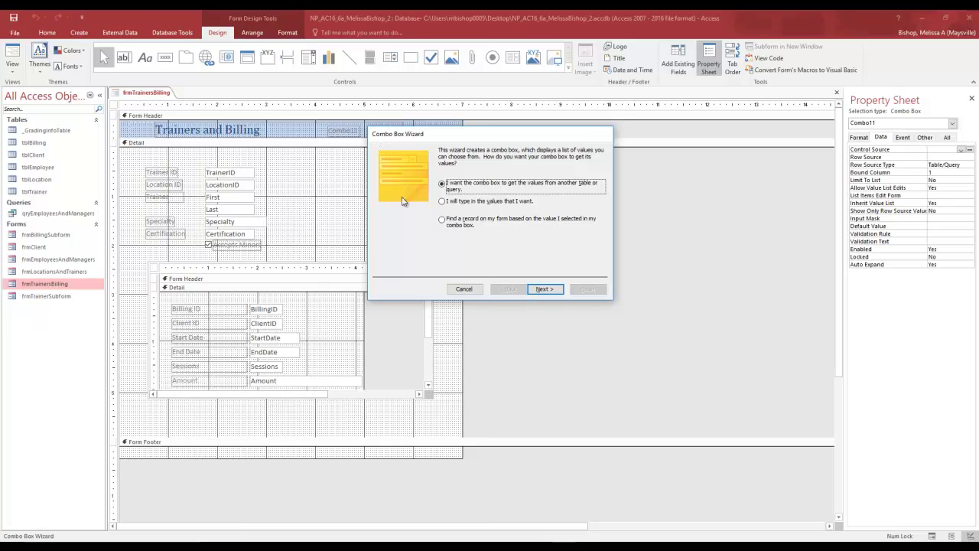
pyautogui.click(442, 220)
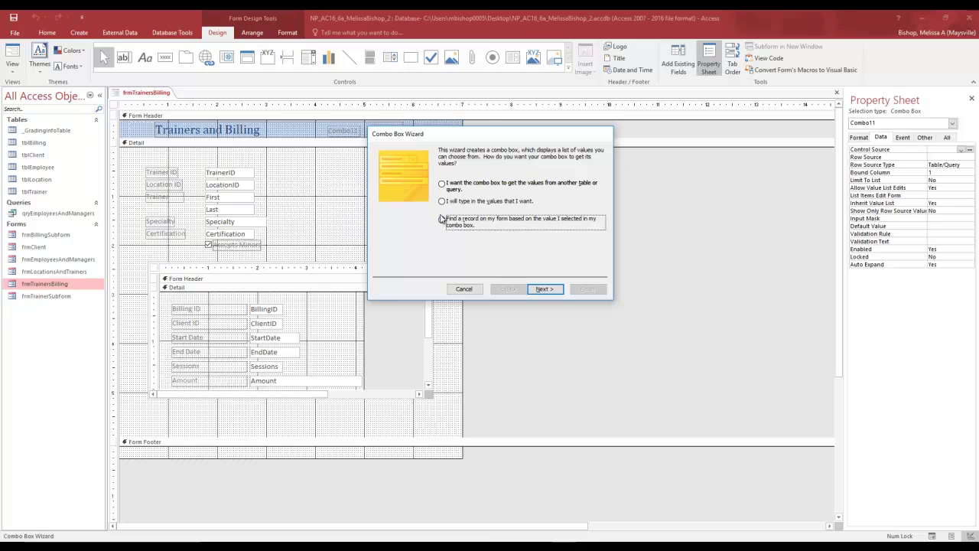
pyautogui.click(540, 290)
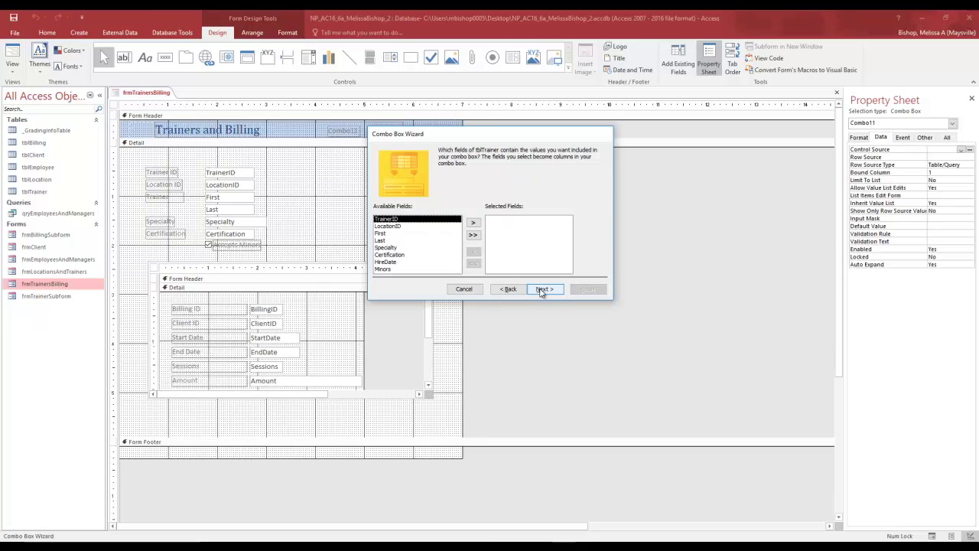
# Include the TrainerID, Last and First fields, in that order, as the combo box columns
pyautogui.click(472, 223)
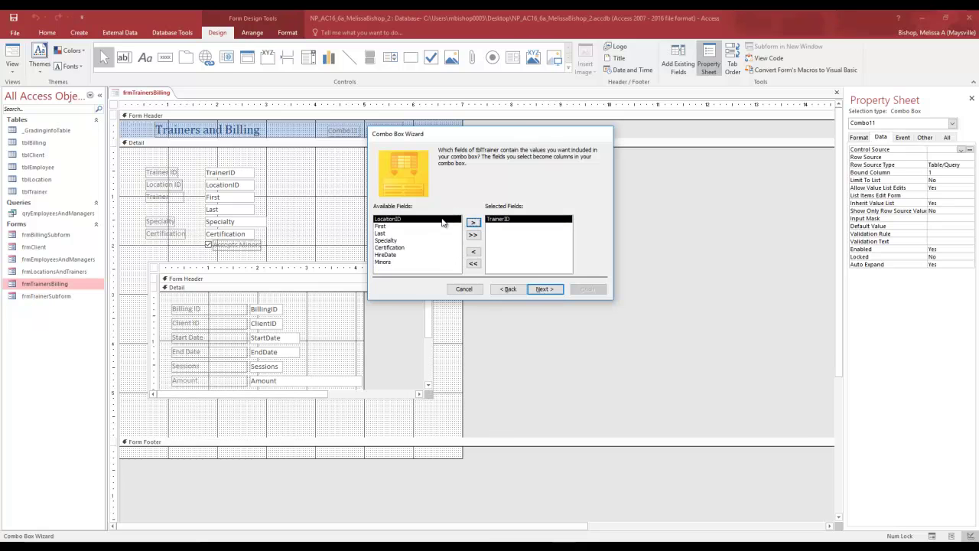
pyautogui.click(394, 233)
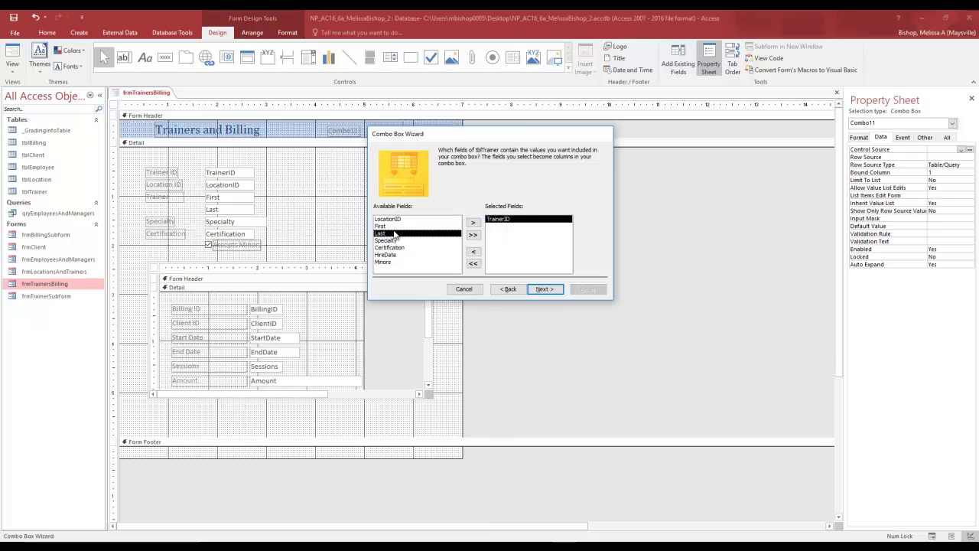
pyautogui.click(473, 222)
pyautogui.click(388, 227)
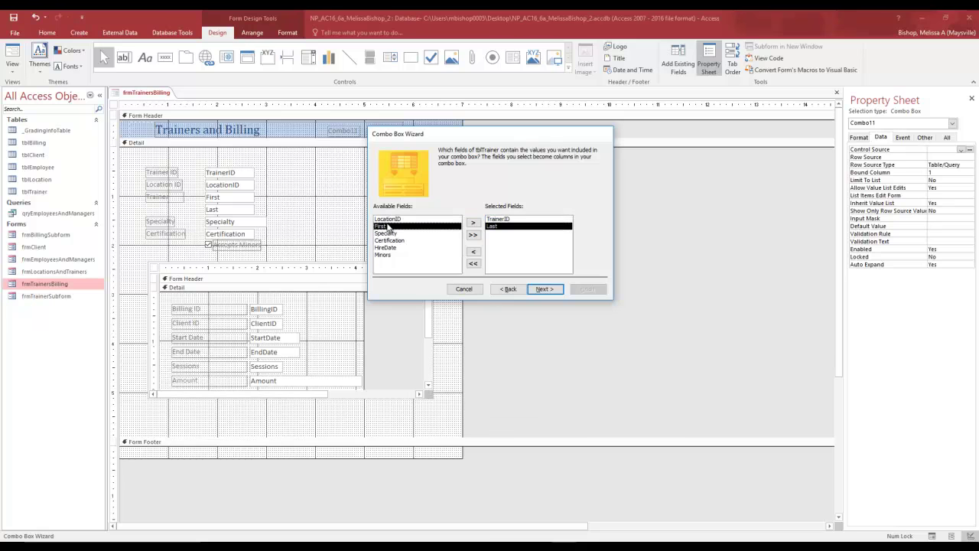
pyautogui.click(473, 223)
pyautogui.click(544, 290)
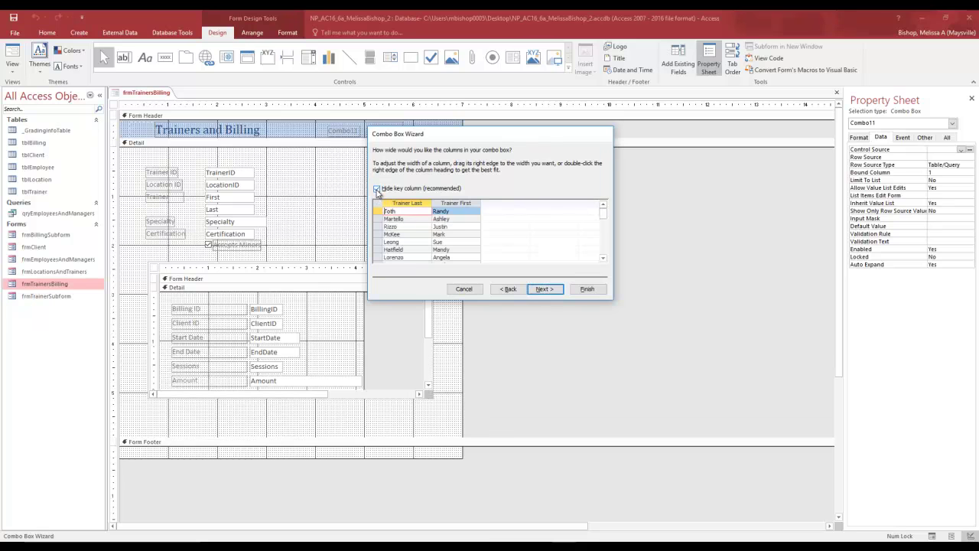
# Unhide the combo box's key column and fit the Trainer ID, Trainer Last and Trainer First columns to their contents
pyautogui.click(377, 190)
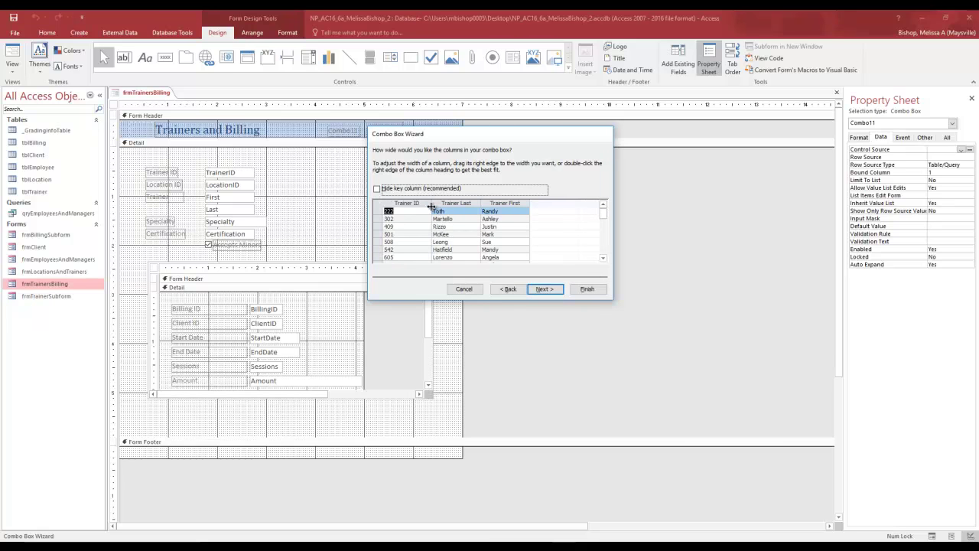
pyautogui.doubleClick(432, 203)
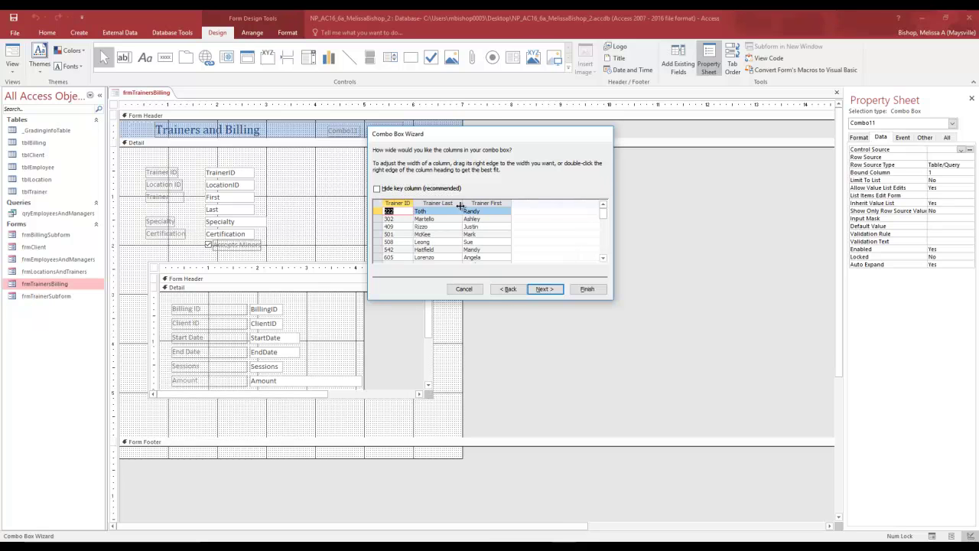
pyautogui.doubleClick(463, 203)
pyautogui.doubleClick(498, 204)
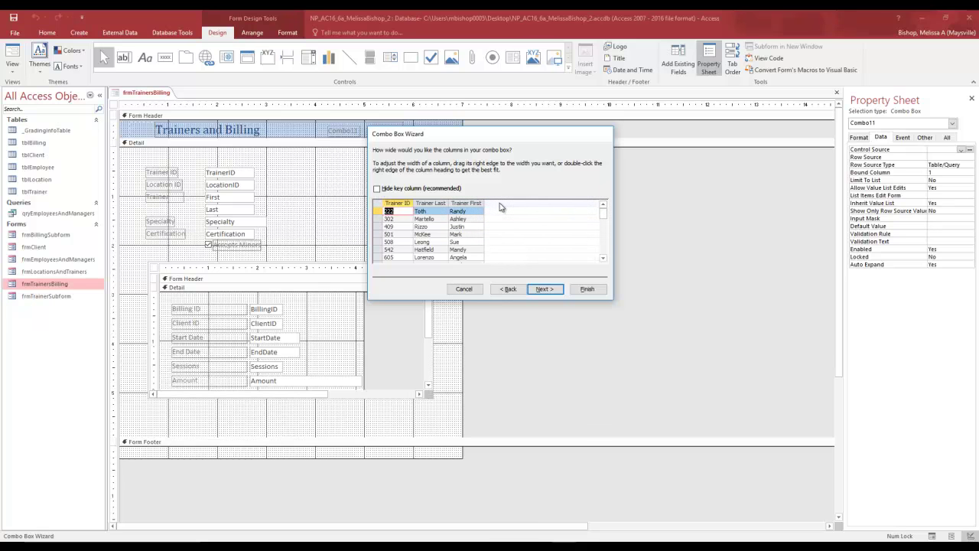
pyautogui.click(553, 289)
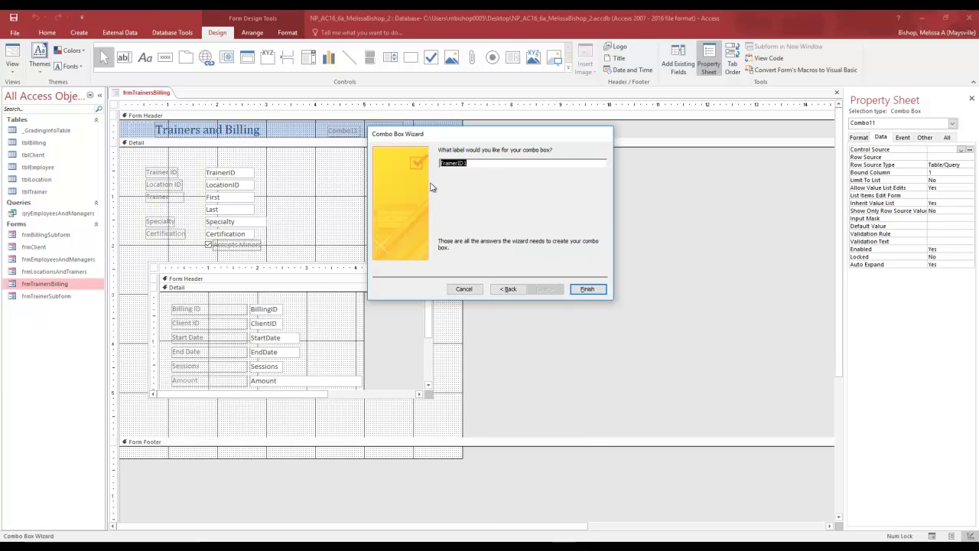
# Label the combo box Trainer ID and finish the Combo Box Wizard
pyautogui.click(482, 162)
pyautogui.click(461, 162)
pyautogui.click(588, 289)
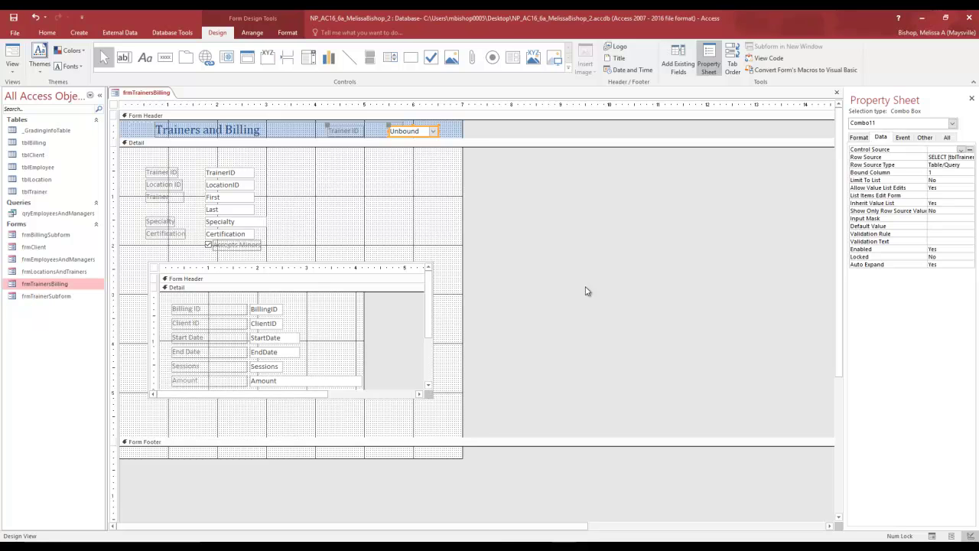
# Select the Trainer ID label and its combo box together and move them slightly upward within the form header
pyautogui.click(343, 133)
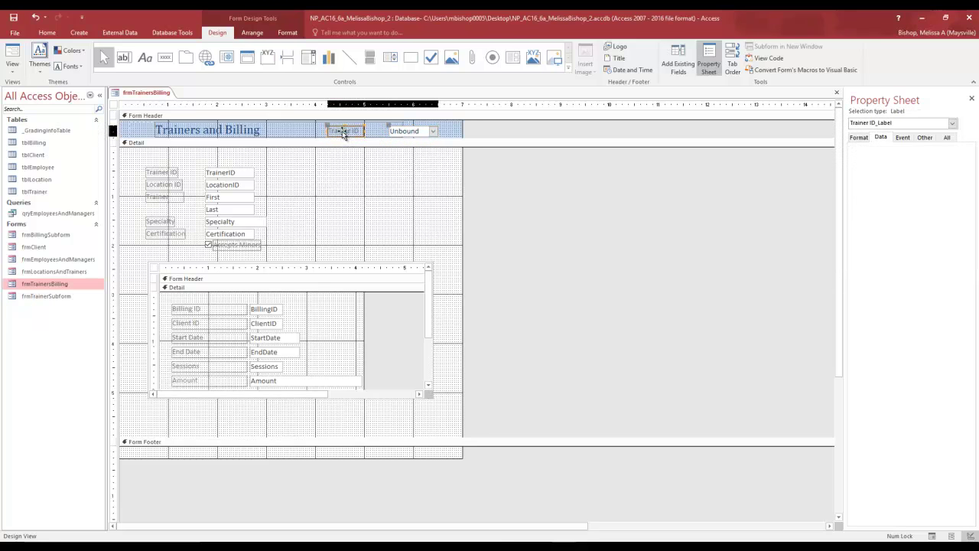
pyautogui.click(398, 136)
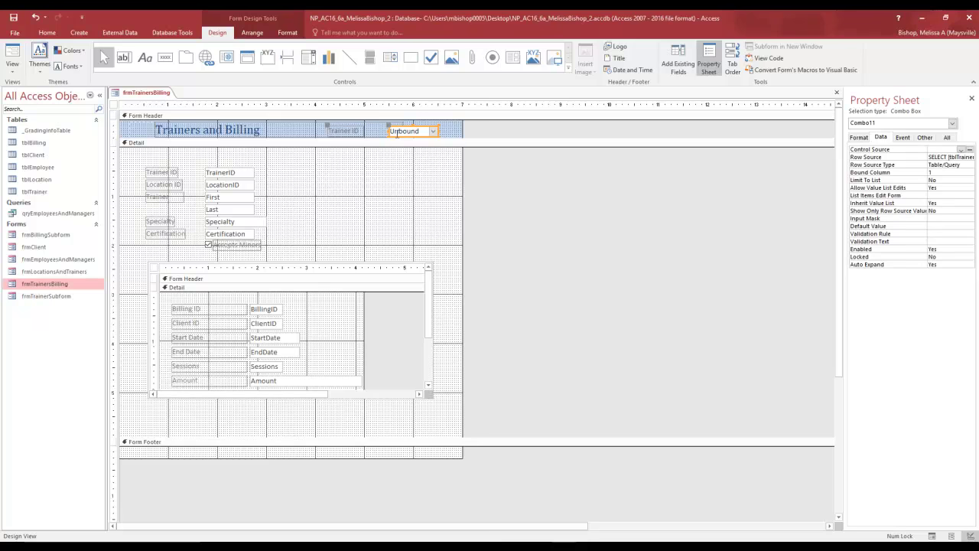
pyautogui.keyDown('shift'); pyautogui.click(360, 133); pyautogui.keyUp('shift')
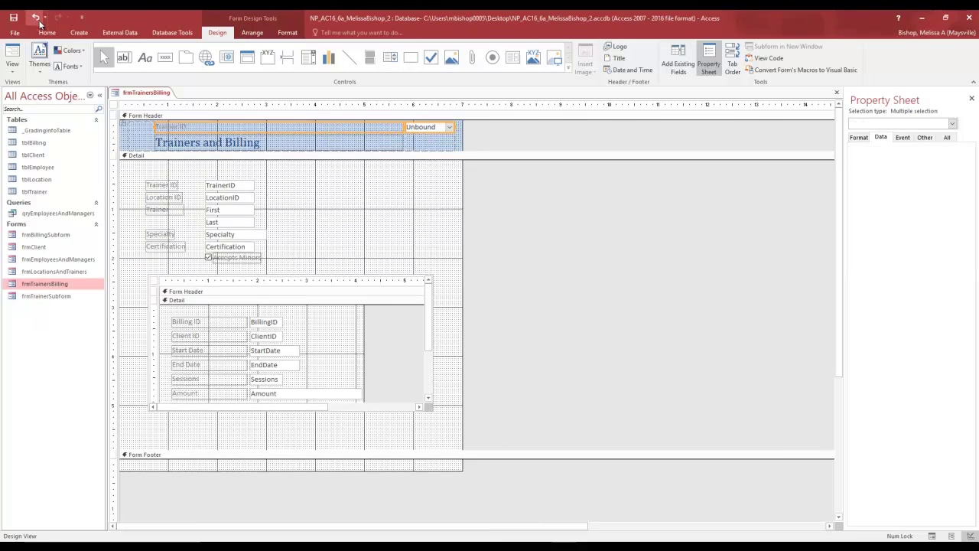
pyautogui.click(35, 16)
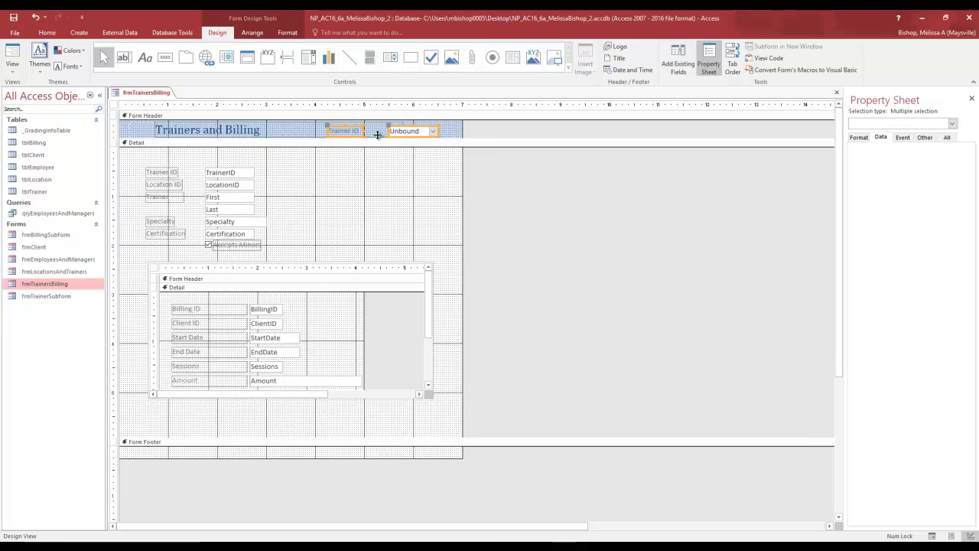
pyautogui.click(417, 130)
pyautogui.moveTo(424, 127); pyautogui.dragTo(423, 125)
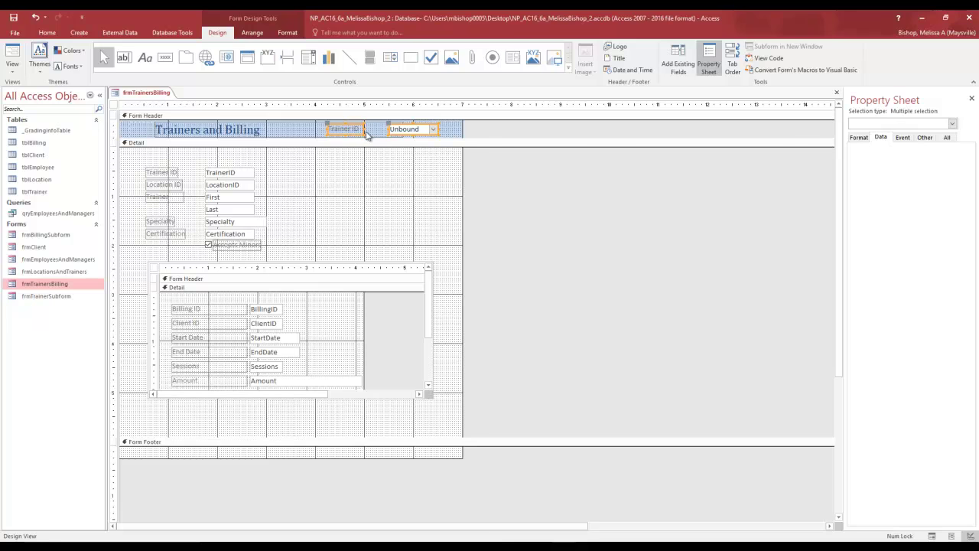
pyautogui.moveTo(349, 125); pyautogui.dragTo(355, 121)
pyautogui.click(34, 16)
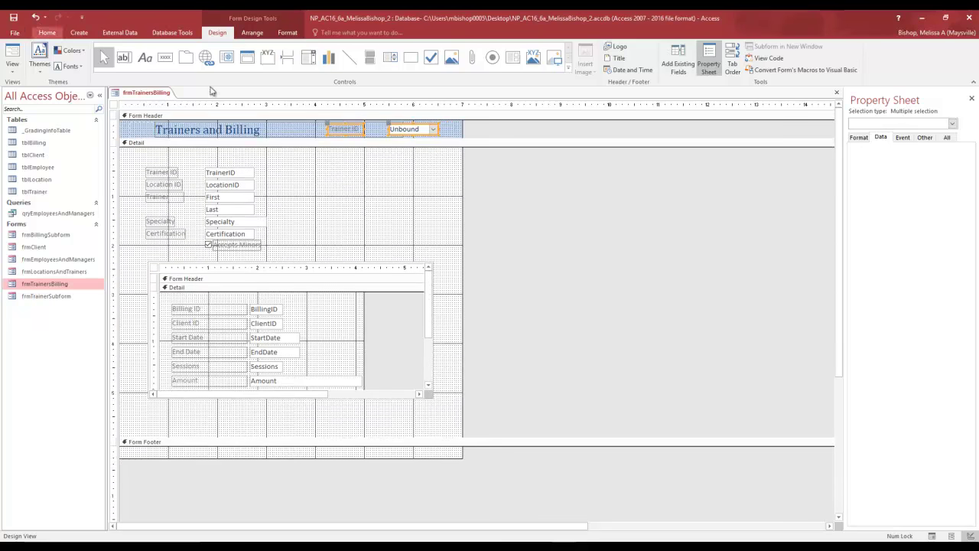
pyautogui.moveTo(355, 127); pyautogui.dragTo(356, 124)
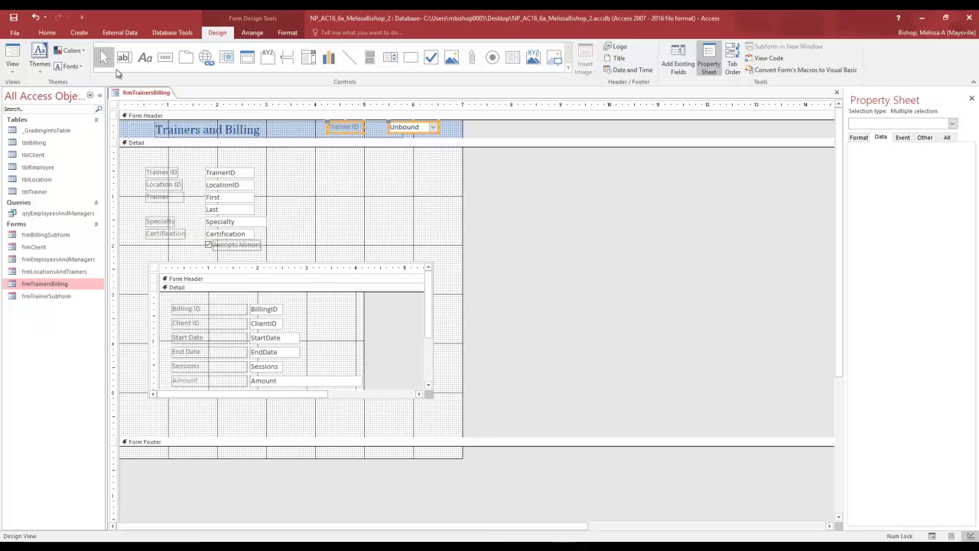
# Show the form in Form View and use the header combo box to find a record by entering a trainer's ID
pyautogui.click(12, 71)
pyautogui.click(30, 90)
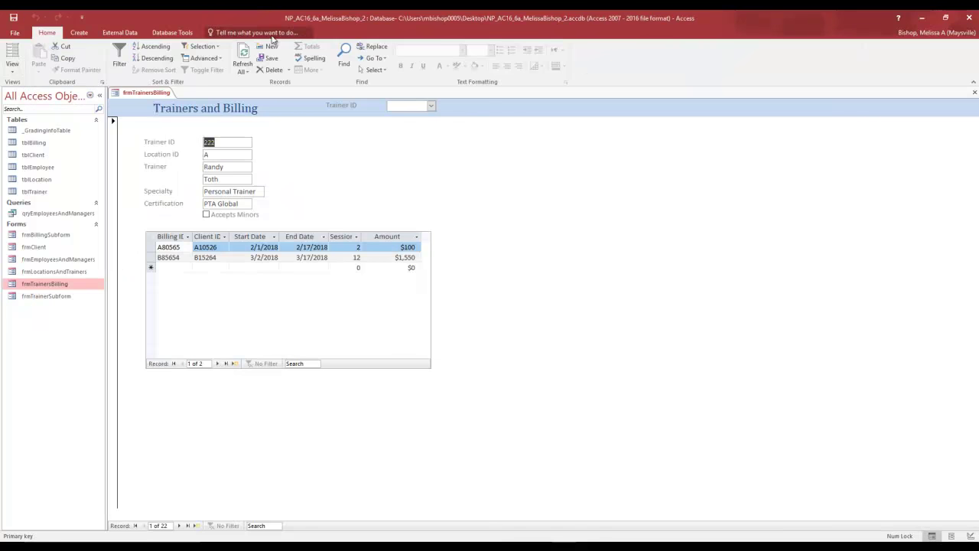
pyautogui.click(403, 105)
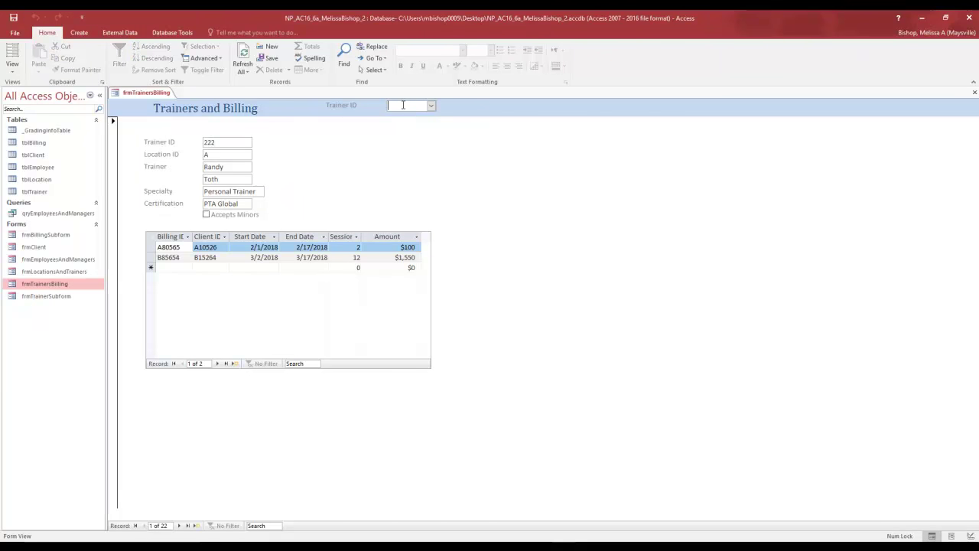
pyautogui.write('605')
pyautogui.press('Return')
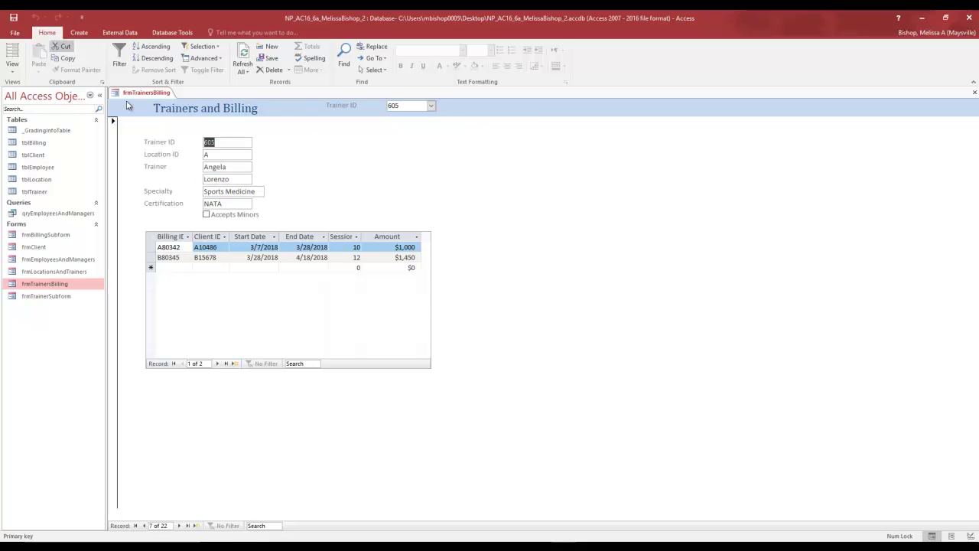
# Close frmTrainersBilling and open frmBillingSubform in Design View
pyautogui.click(975, 92)
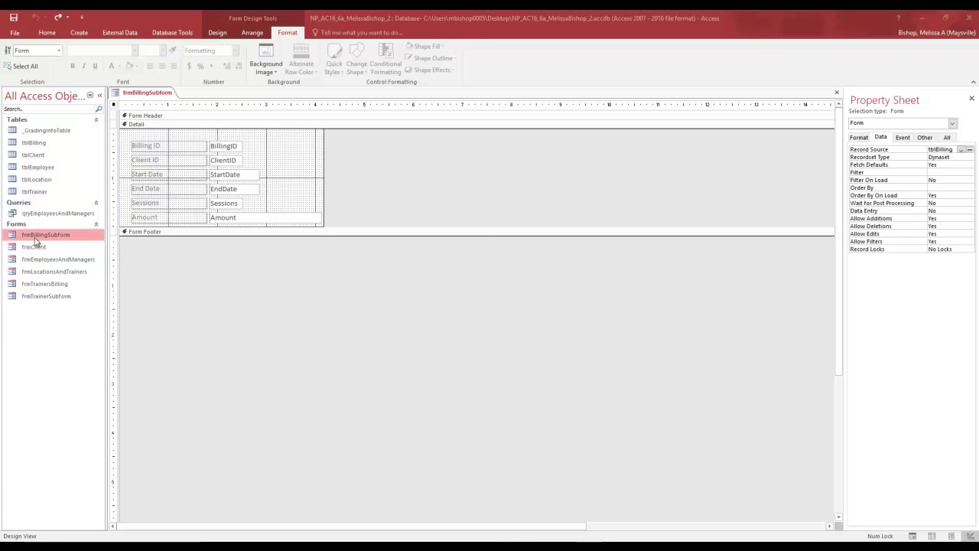
pyautogui.click(47, 33)
pyautogui.click(12, 65)
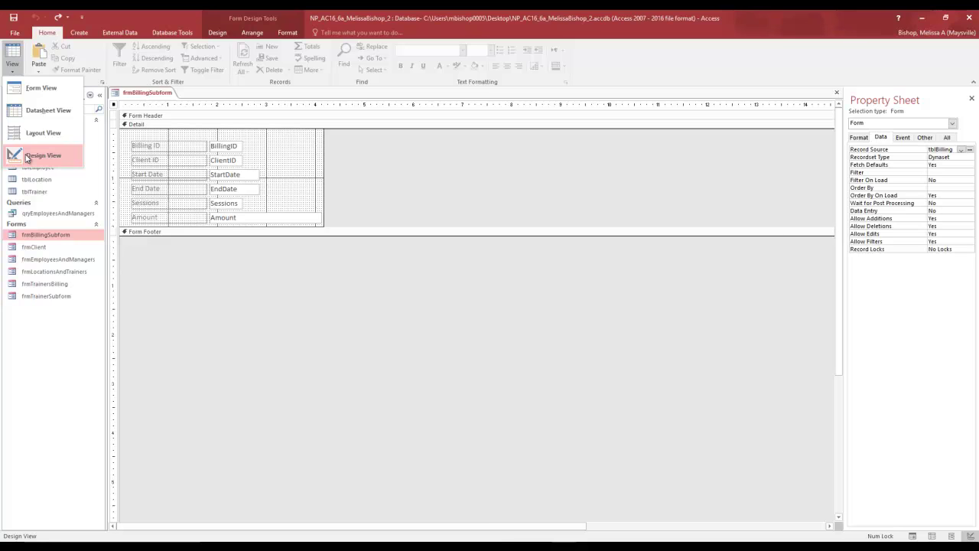
# Extend the lower edge of the subform's Form Footer section to just past the 1-inch mark on the vertical ruler
pyautogui.click(214, 239)
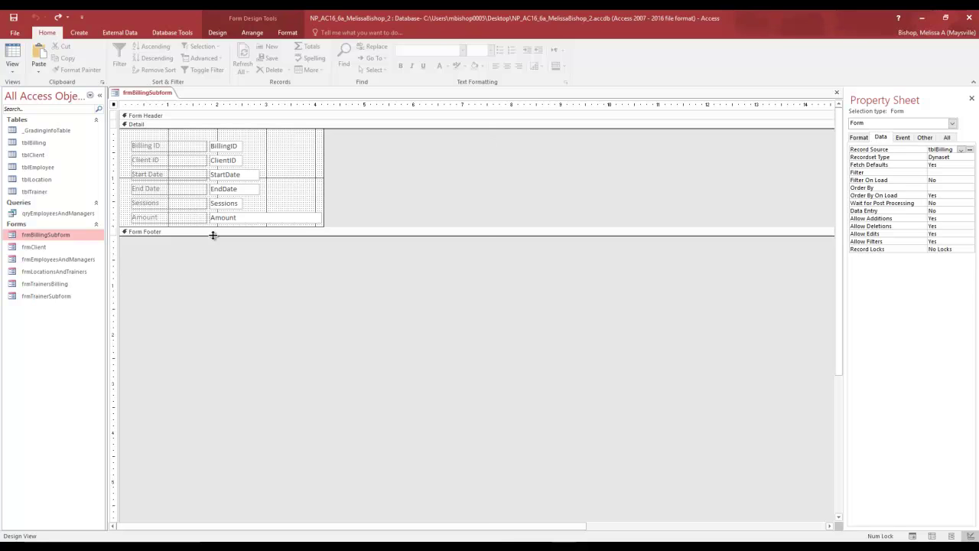
pyautogui.moveTo(213, 234)
pyautogui.mouseDown()
pyautogui.moveTo(204, 308)
pyautogui.moveTo(203, 294)
pyautogui.mouseUp()
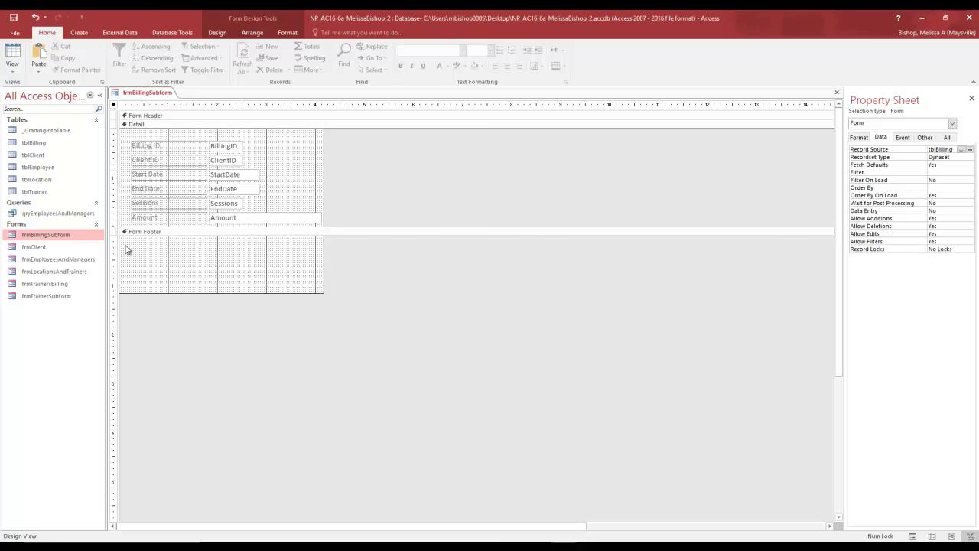
# Add a text box near the top of the subform's Form Footer section, at the 1-inch mark on the horizontal ruler
pyautogui.click(218, 33)
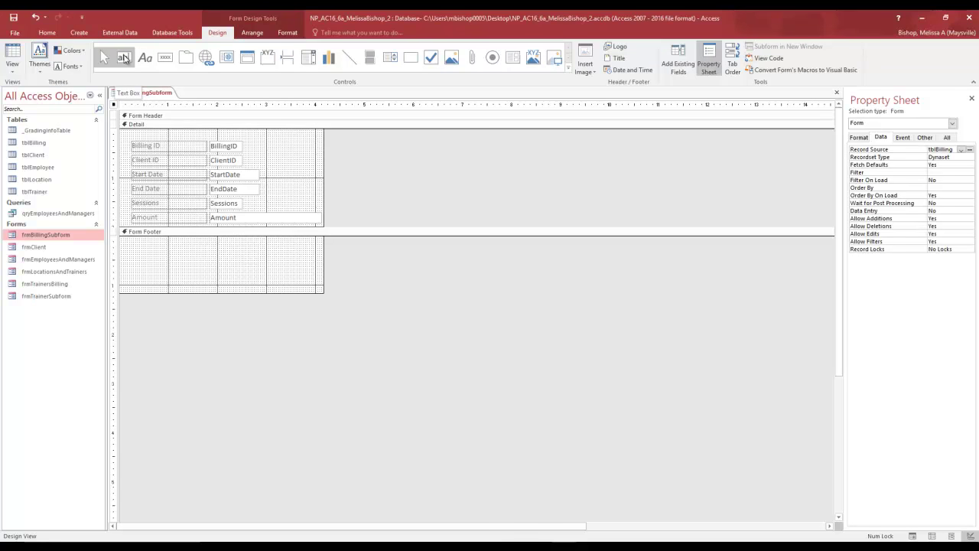
pyautogui.click(125, 58)
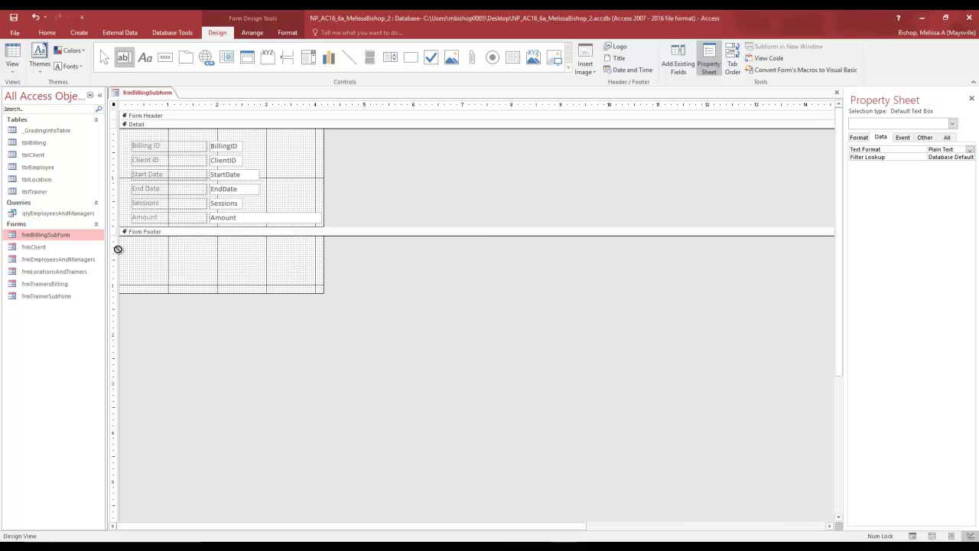
pyautogui.click(168, 244)
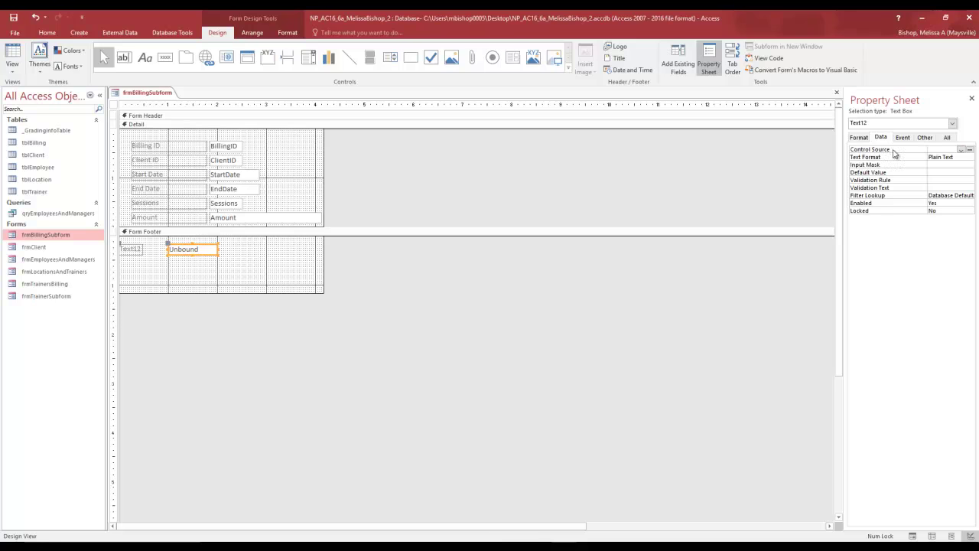
# Set the new footer text box's control source to =Count([BillingID]) with the built-in Count function in the Expression Builder
pyautogui.click(971, 152)
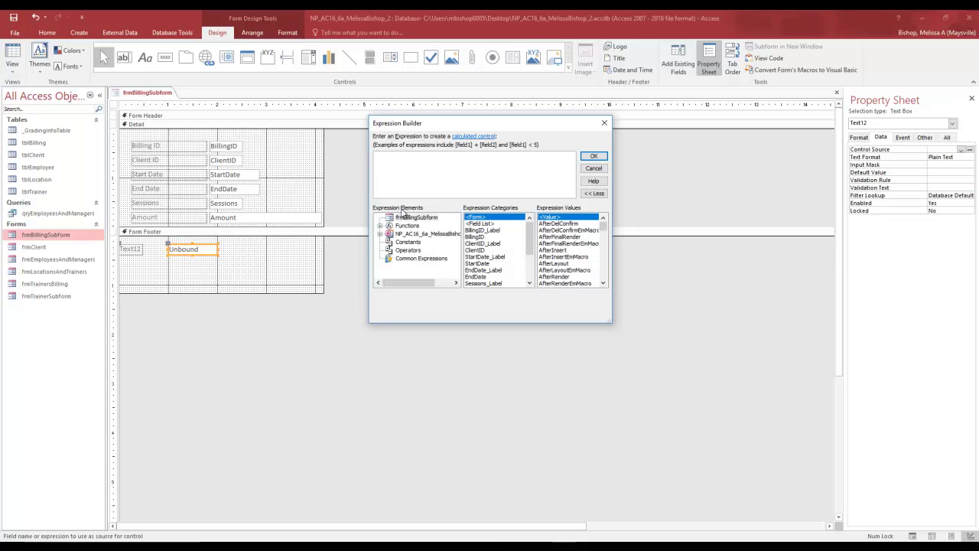
pyautogui.click(381, 226)
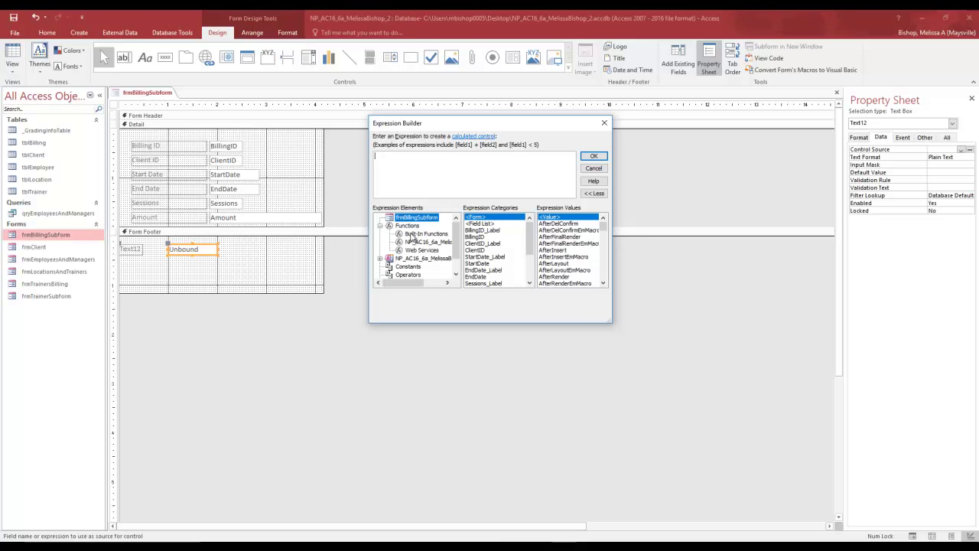
pyautogui.click(414, 233)
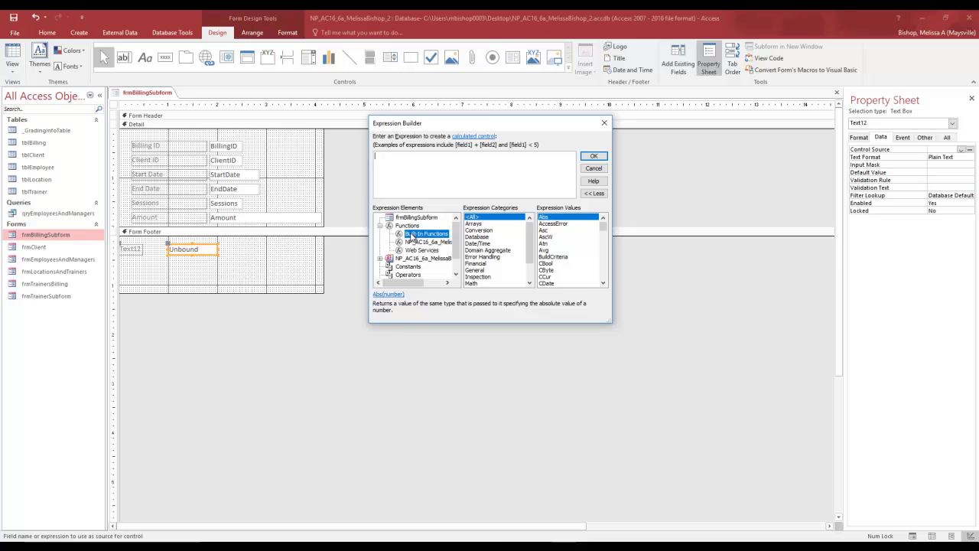
pyautogui.scroll(-2, 569, 262)
pyautogui.scroll(-4, 569, 263)
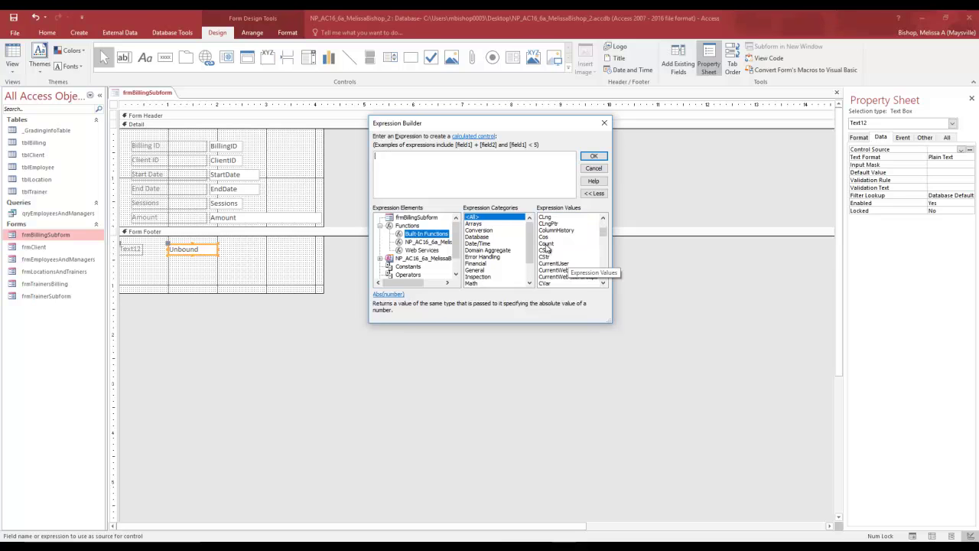
pyautogui.click(547, 244)
pyautogui.doubleClick(546, 244)
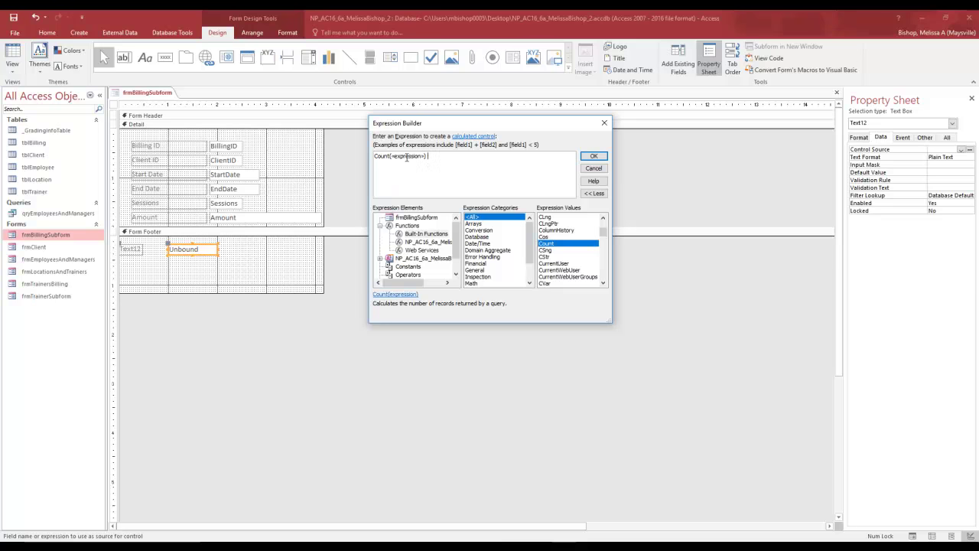
pyautogui.click(404, 158)
pyautogui.write('Bill')
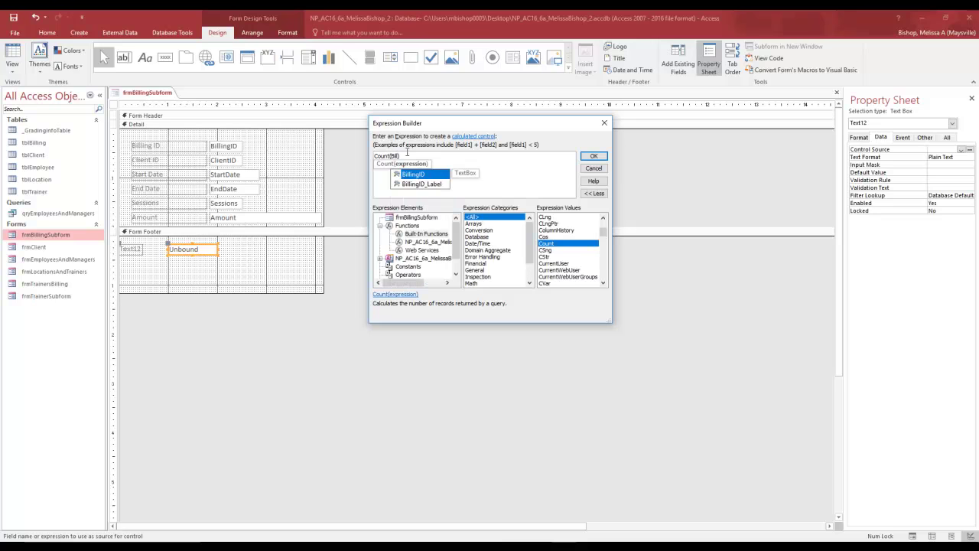
pyautogui.doubleClick(416, 175)
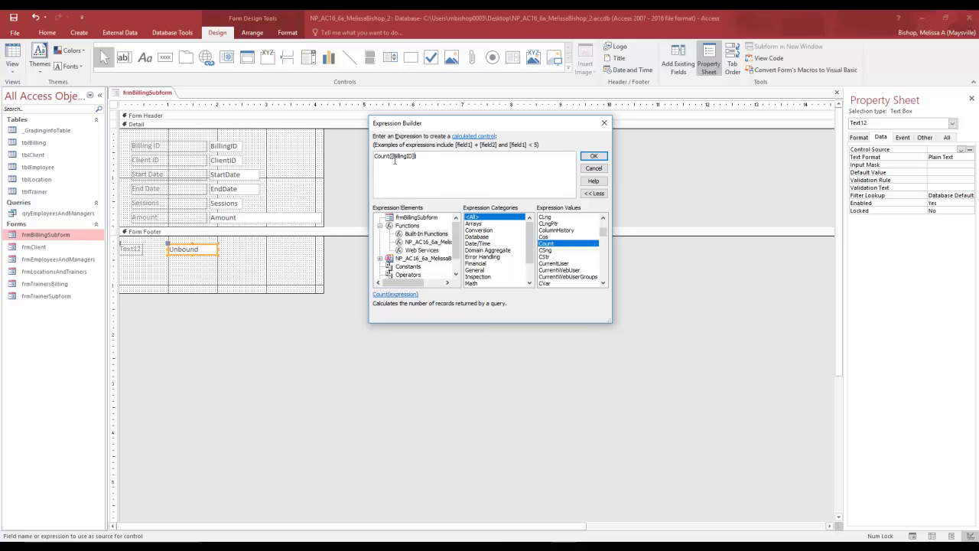
pyautogui.click(594, 158)
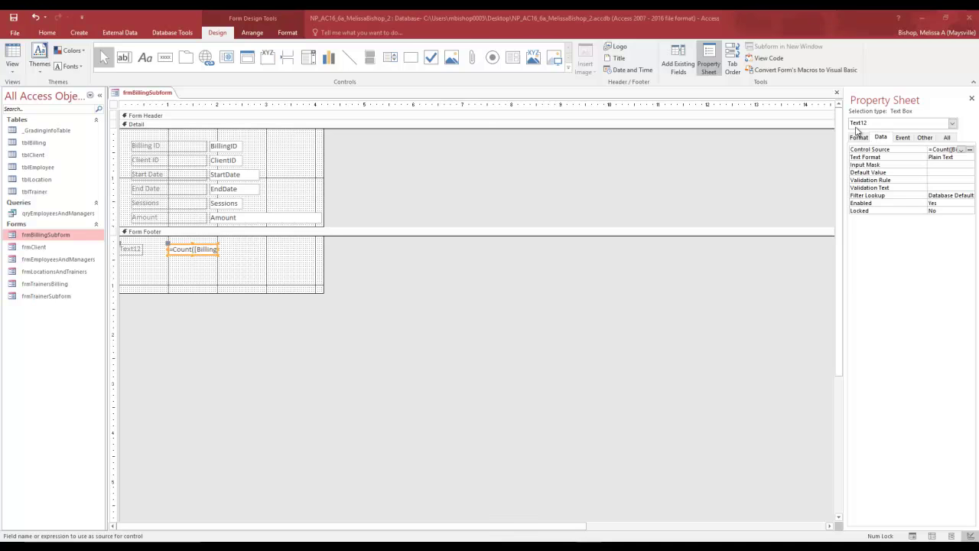
# Rename the Count text box in the footer as txtCountBilling
pyautogui.click(924, 137)
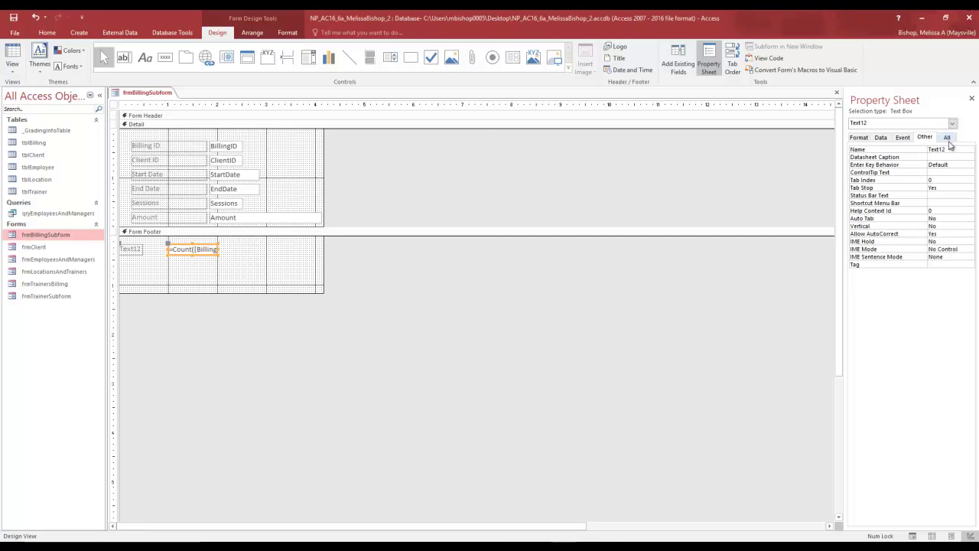
pyautogui.click(942, 150)
pyautogui.doubleClick(942, 149)
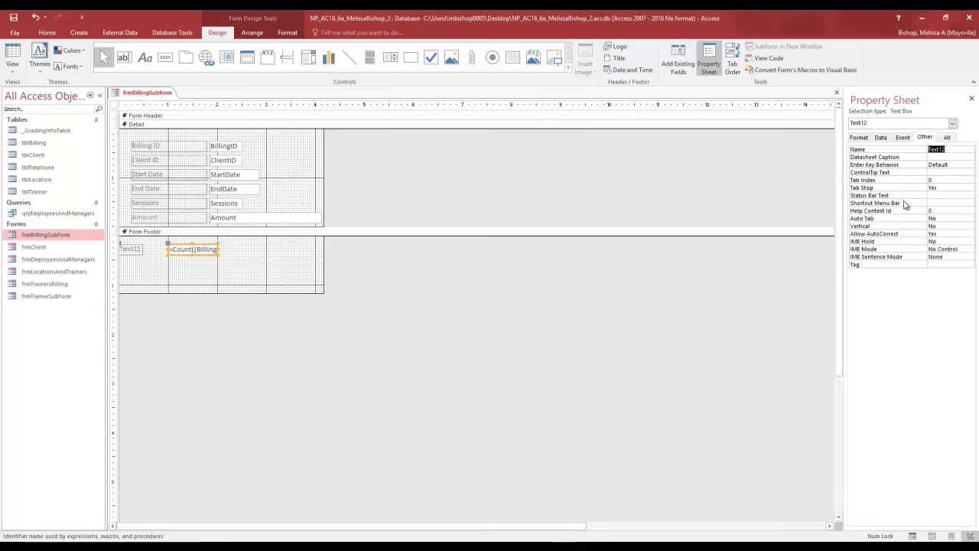
pyautogui.write('T')
pyautogui.write('txt')
pyautogui.write('CountBilling')
pyautogui.press('Return')
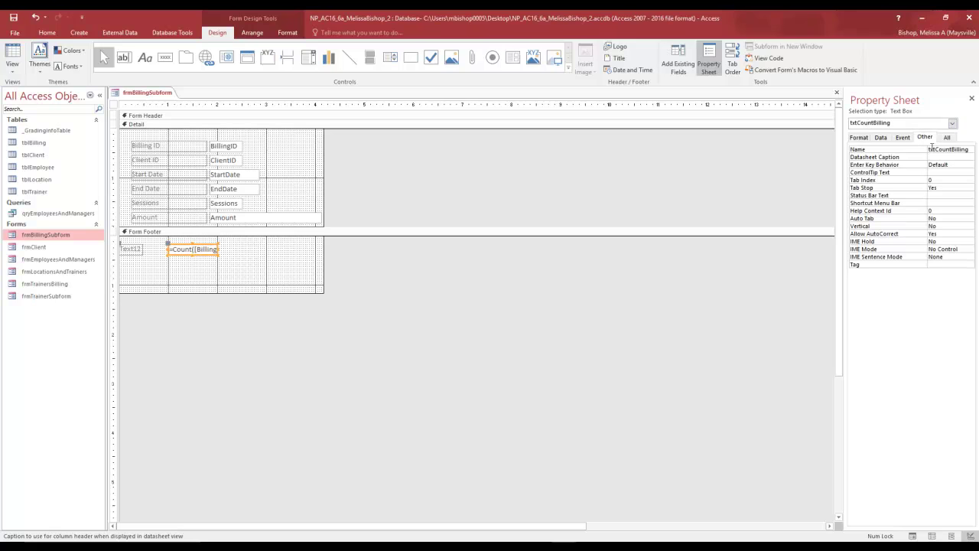
# Add a second footer text box below txtCountBilling at the 1-inch mark and set its control source to =Sum([Amount]) using the Expression Builder
pyautogui.click(123, 58)
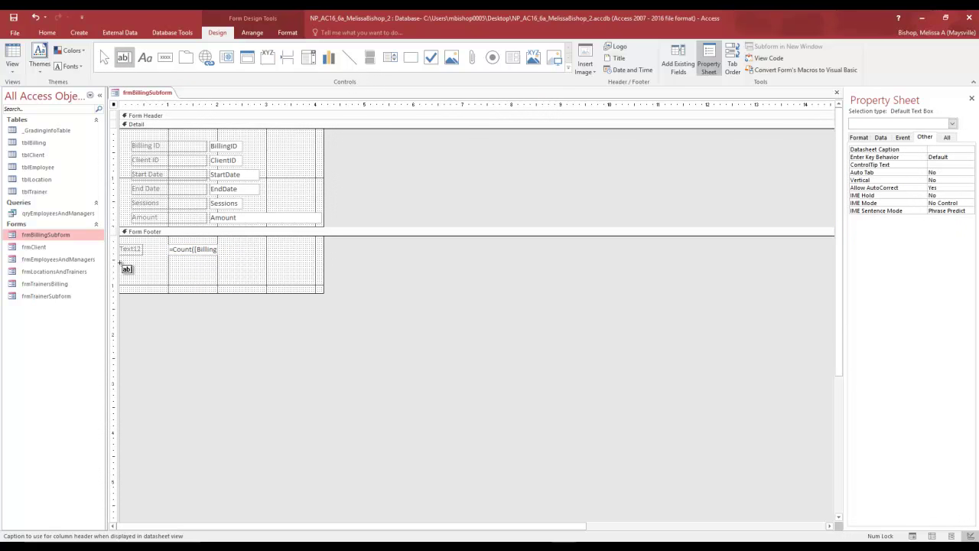
pyautogui.click(168, 265)
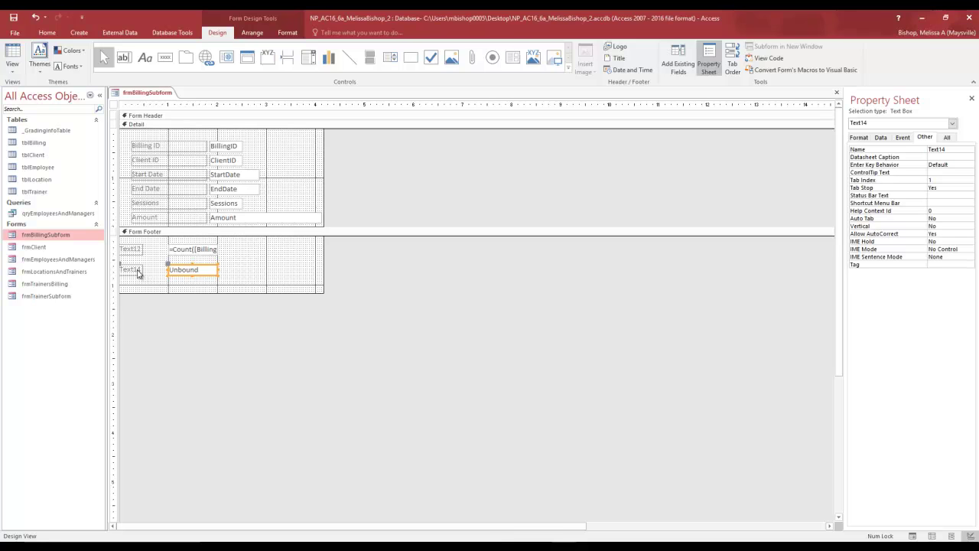
pyautogui.click(881, 137)
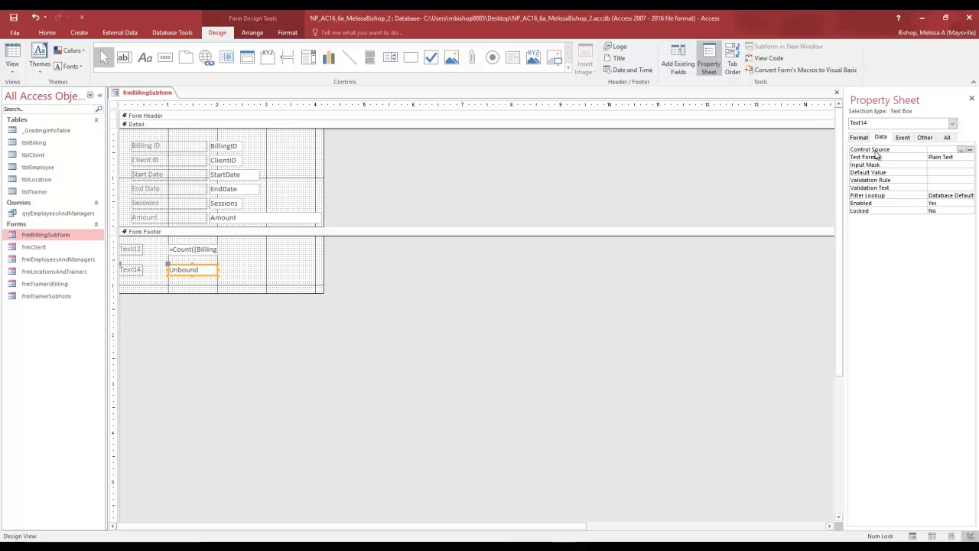
pyautogui.click(971, 150)
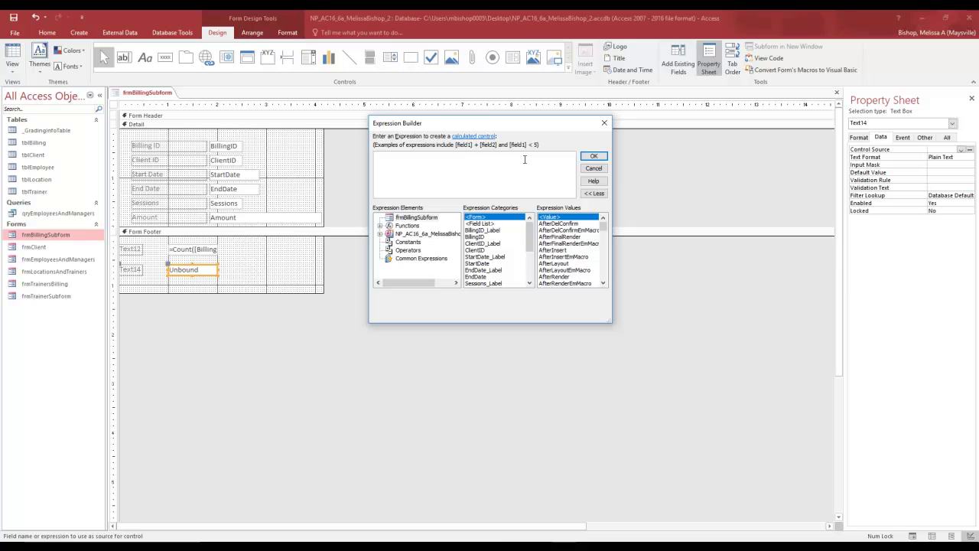
pyautogui.click(380, 225)
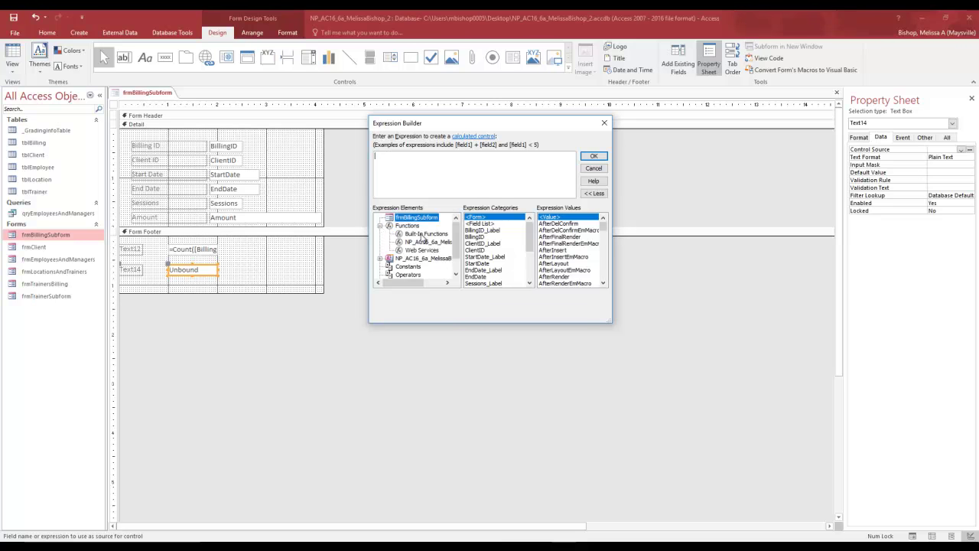
pyautogui.click(423, 235)
pyautogui.scroll(-15, 579, 252)
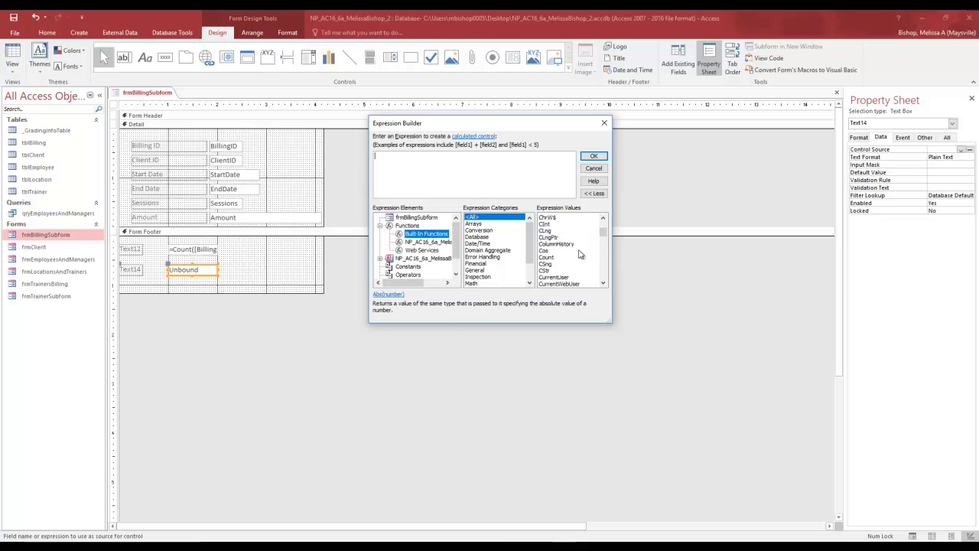
pyautogui.scroll(-12, 560, 271)
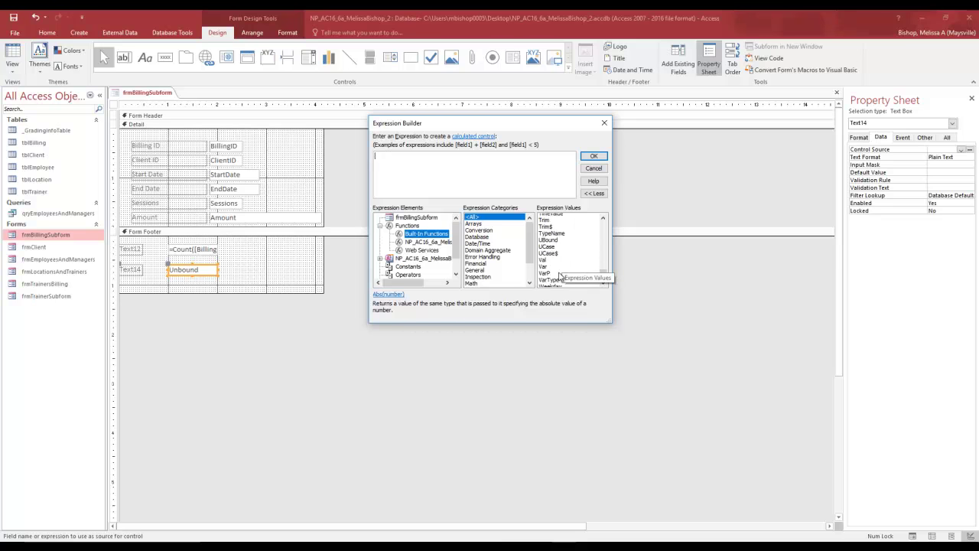
pyautogui.scroll(4, 560, 271)
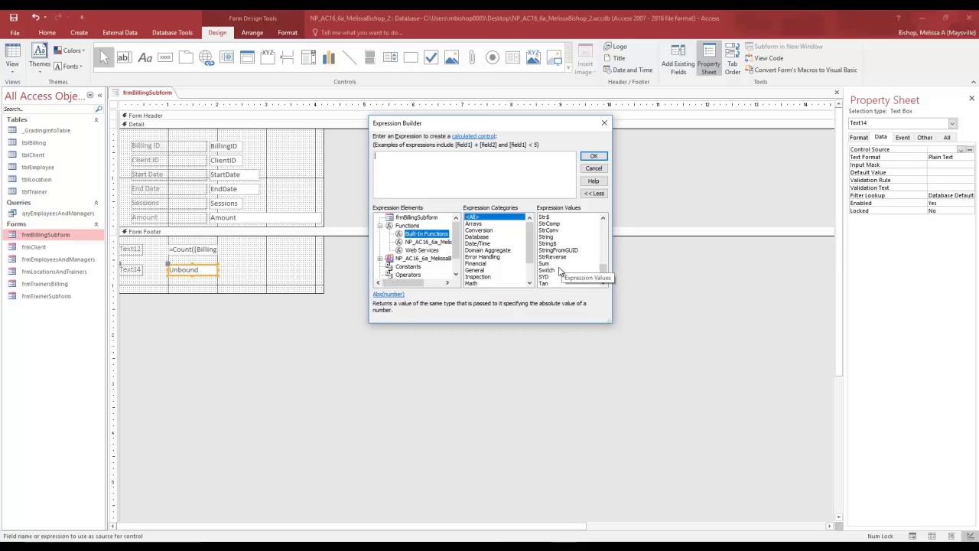
pyautogui.click(544, 264)
pyautogui.doubleClick(543, 264)
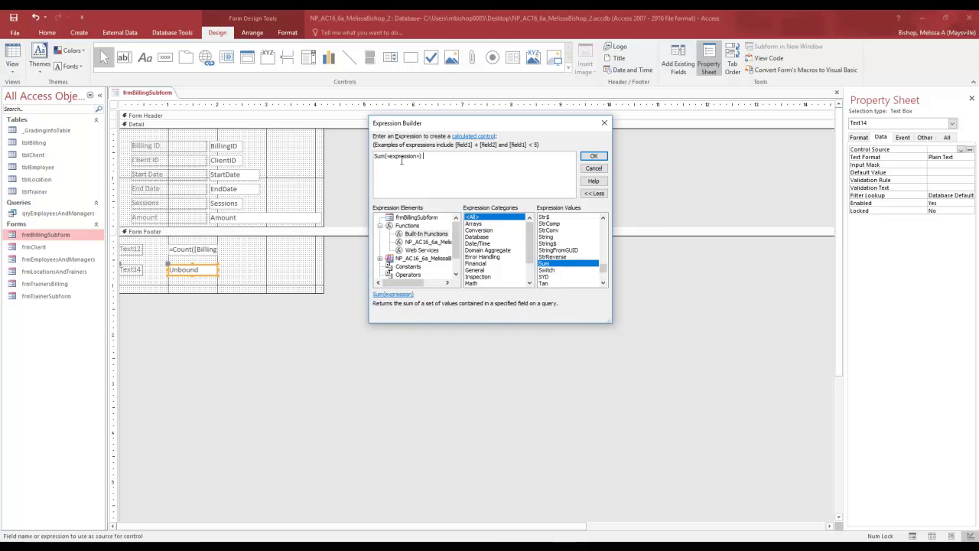
pyautogui.click(402, 156)
pyautogui.write('amou')
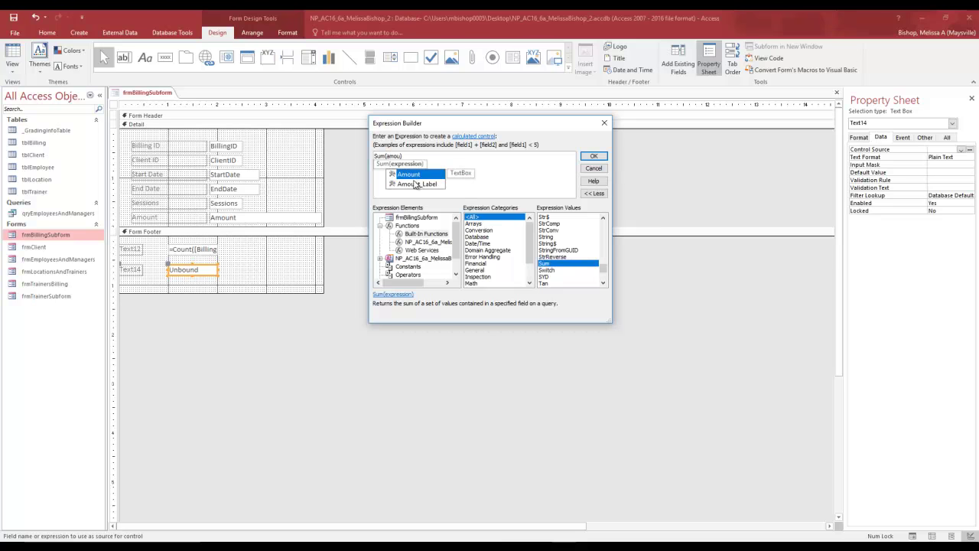
pyautogui.doubleClick(407, 175)
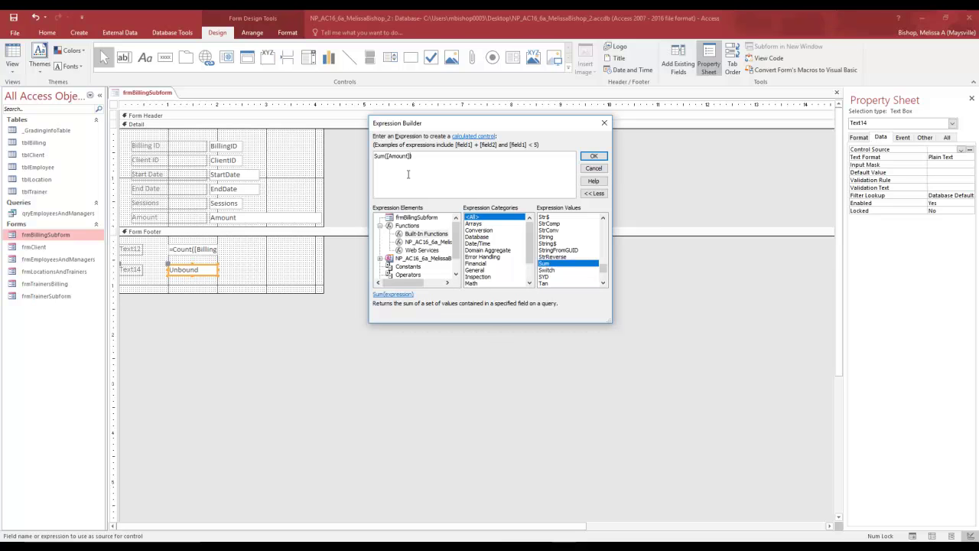
pyautogui.click(594, 156)
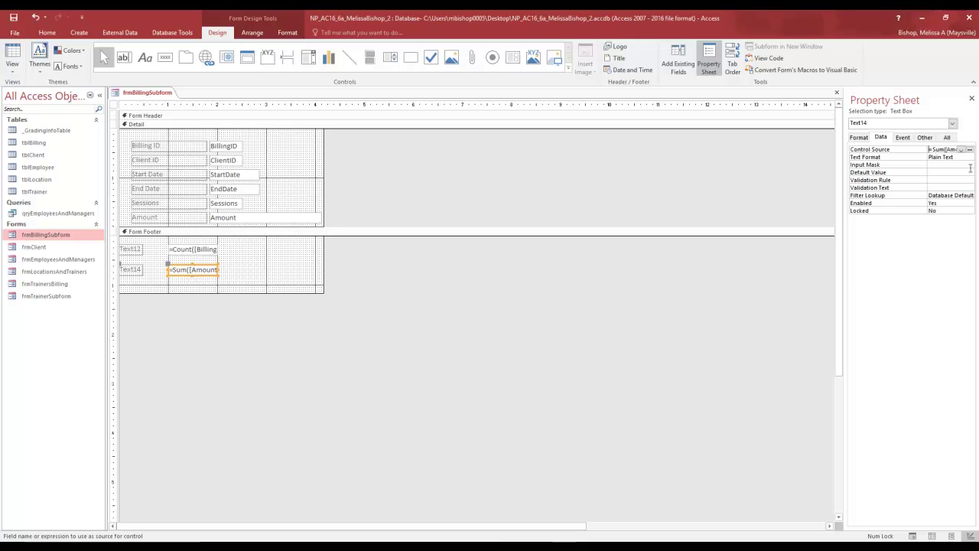
# Rename the Sum text box in the footer as txtSumAmount
pyautogui.click(926, 137)
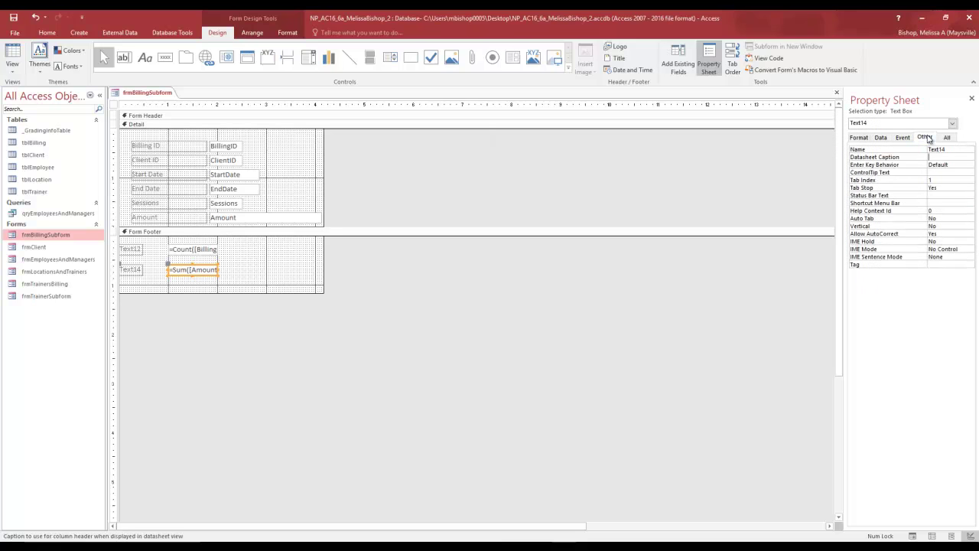
pyautogui.doubleClick(949, 150)
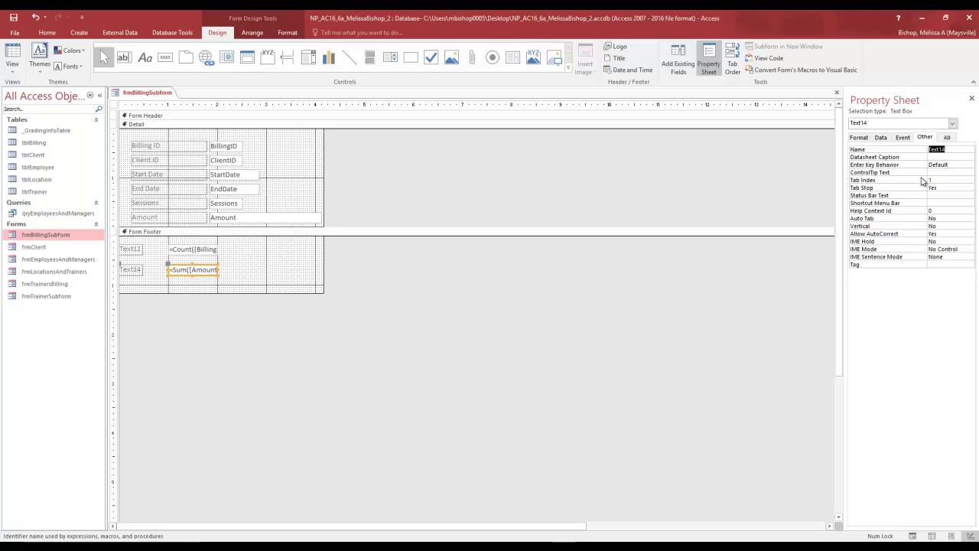
pyautogui.write('txtSumAmount')
pyautogui.press('Return')
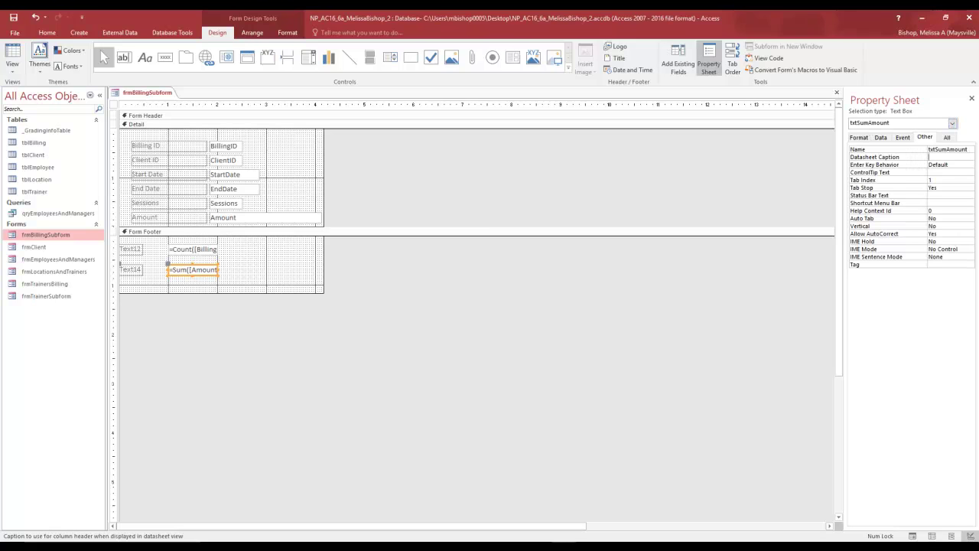
# Save and close frmBillingSubform, and open frmTrainersBilling in Design View
pyautogui.click(13, 17)
pyautogui.click(837, 92)
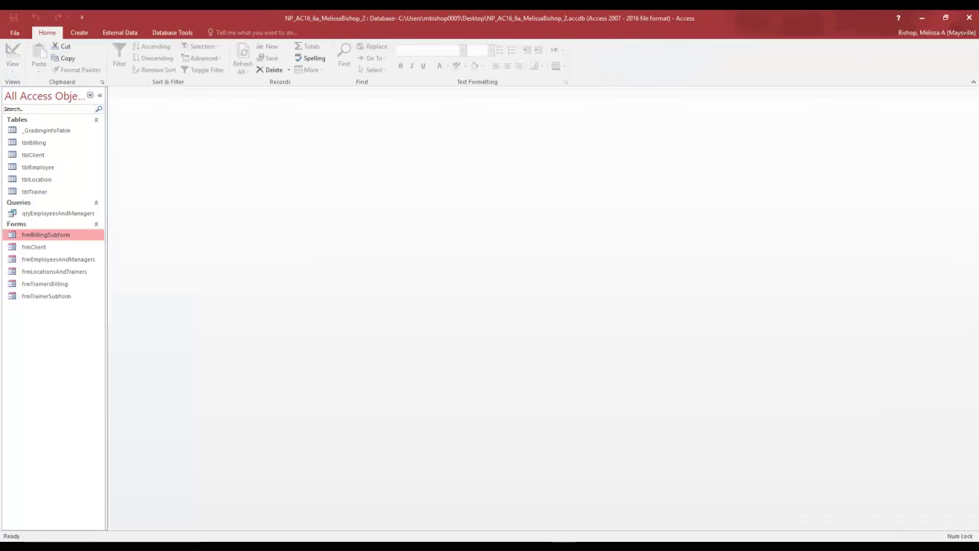
pyautogui.press('Down')
pyautogui.press('Down')
pyautogui.press('Down')
pyautogui.press('Down')
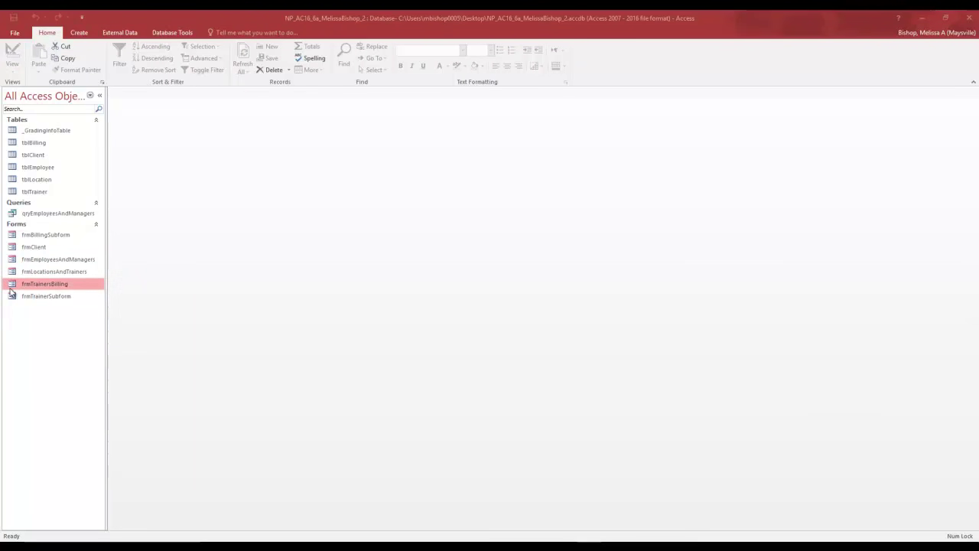
pyautogui.doubleClick(48, 286)
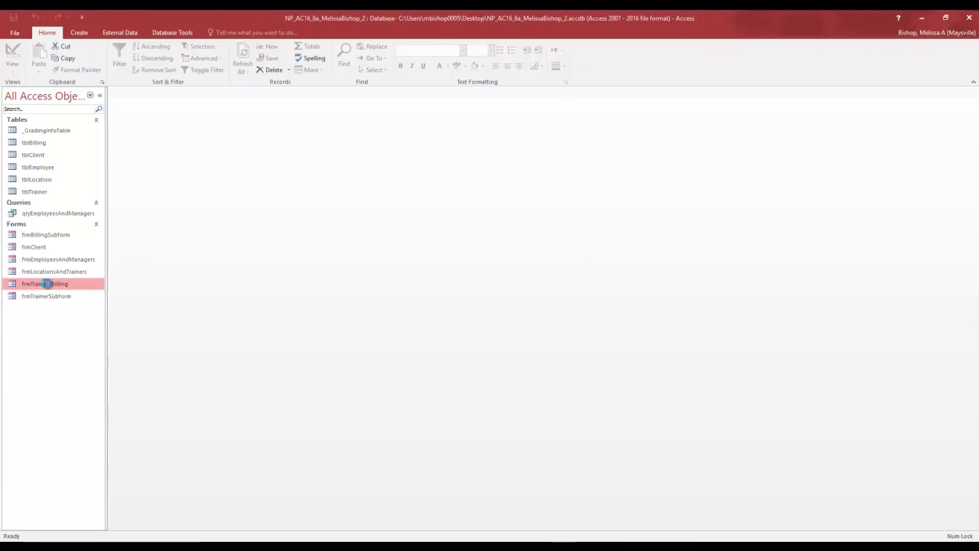
pyautogui.click(13, 75)
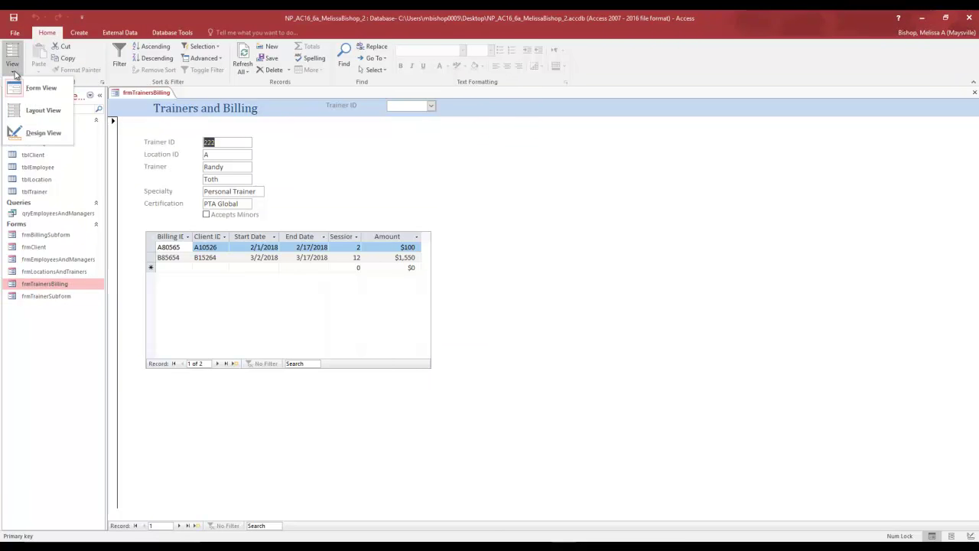
pyautogui.click(40, 132)
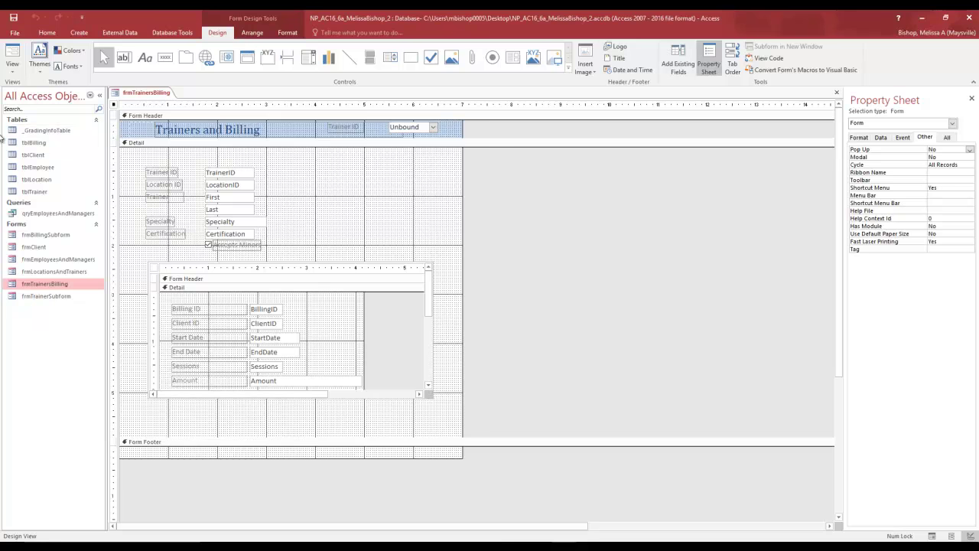
# Check Figure 4 in the Word instructions, and place a text box in the upper part of frmTrainersBilling's Detail section, beside the TrainerID field in Access
pyautogui.click(290, 547)
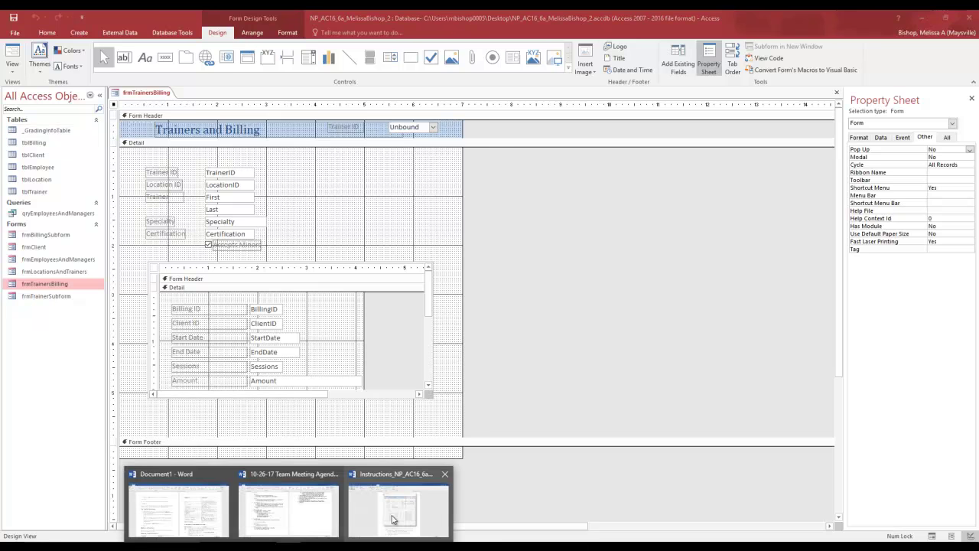
pyautogui.click(390, 521)
pyautogui.scroll(3, 438, 317)
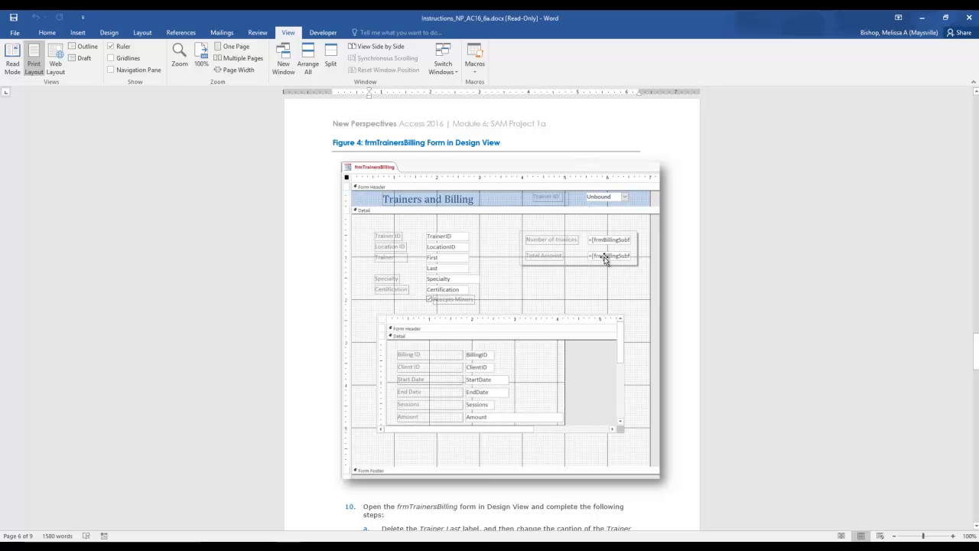
pyautogui.click(922, 23)
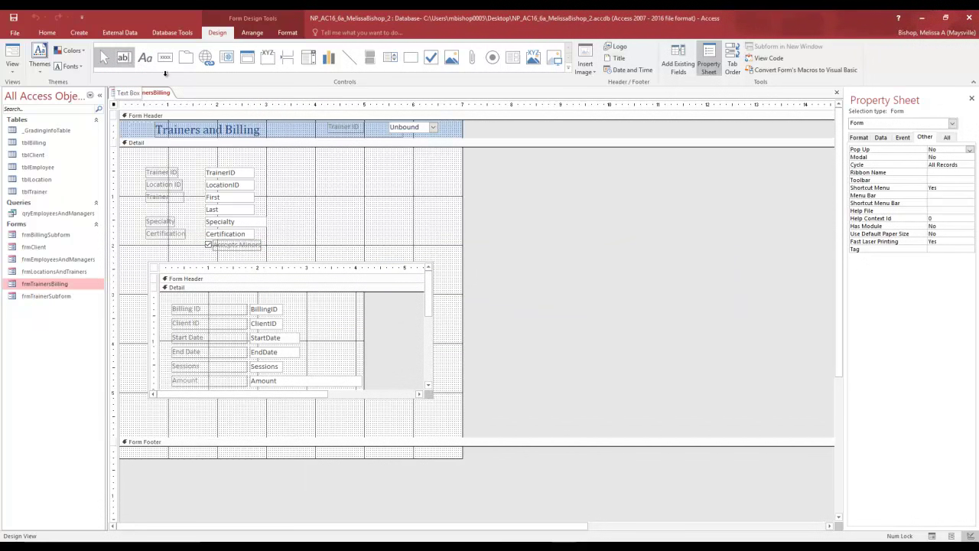
pyautogui.click(125, 61)
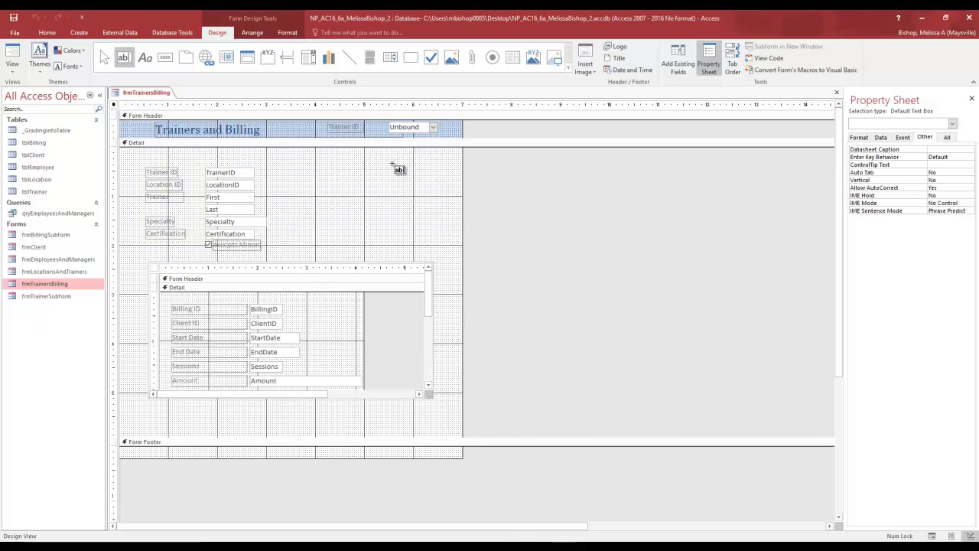
pyautogui.click(391, 164)
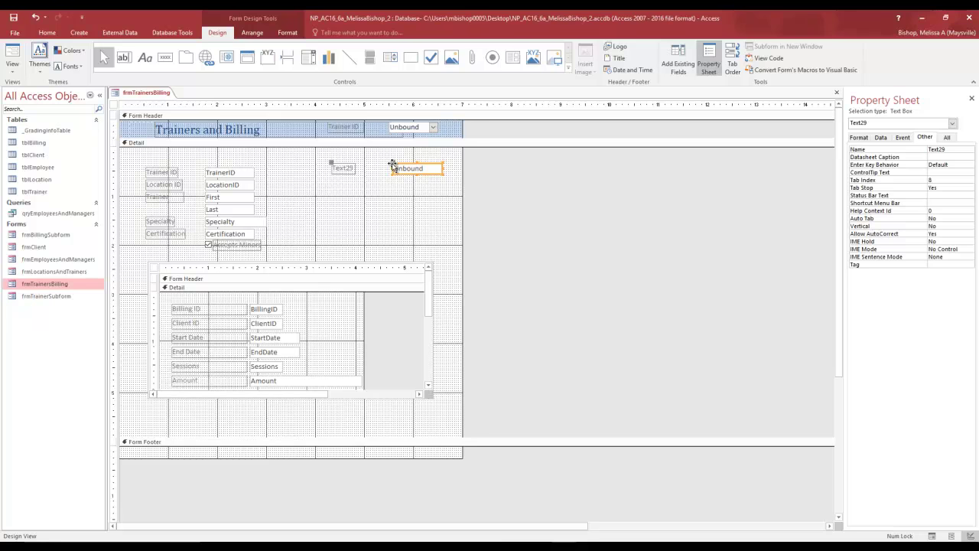
# Change the new text box's label caption to Number of Invoices
pyautogui.click(348, 168)
pyautogui.click(348, 169)
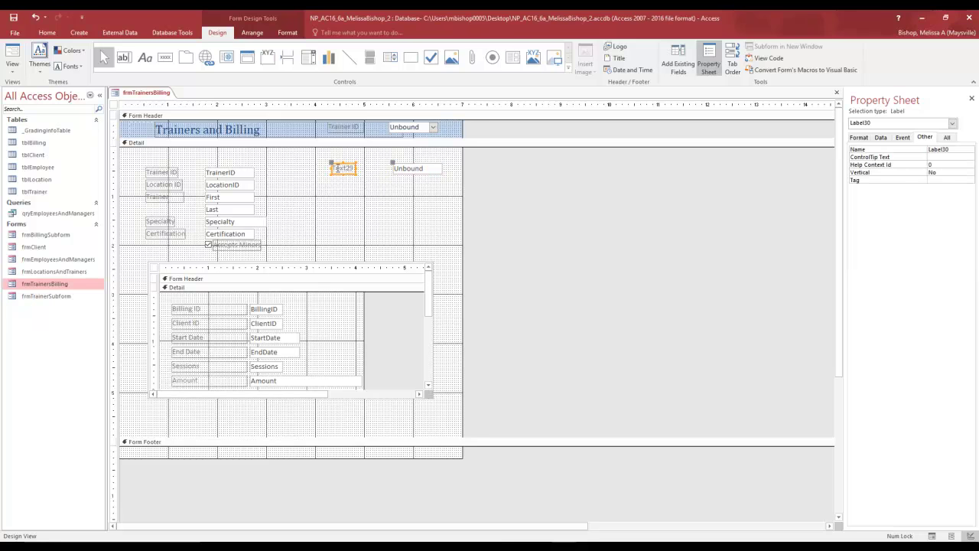
pyautogui.moveTo(333, 169); pyautogui.dragTo(356, 169)
pyautogui.write('Number of Invoices')
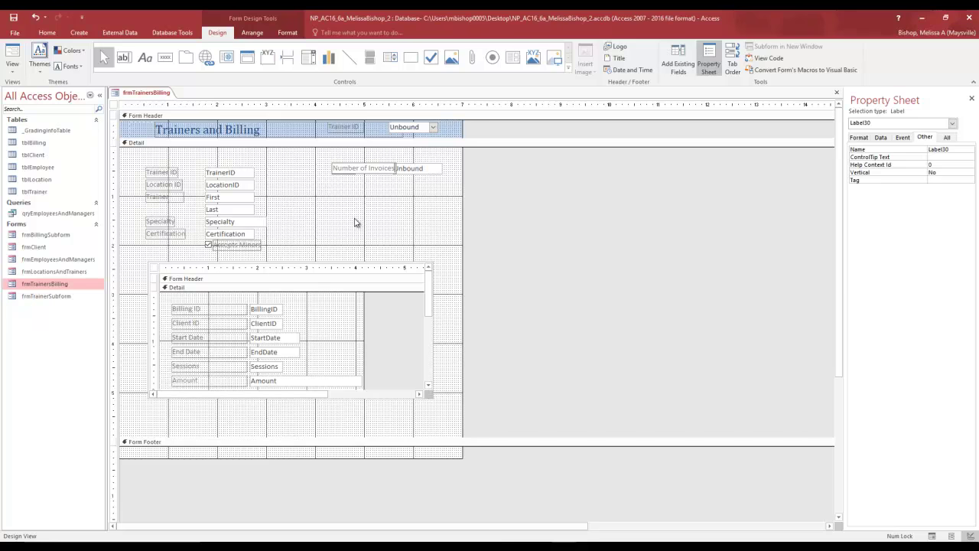
pyautogui.click(383, 190)
# Move the Number of Invoices label to the 4-inch mark and shift its text box clear of the label, to about 5.6 inches
pyautogui.click(366, 170)
pyautogui.moveTo(370, 166); pyautogui.dragTo(353, 163)
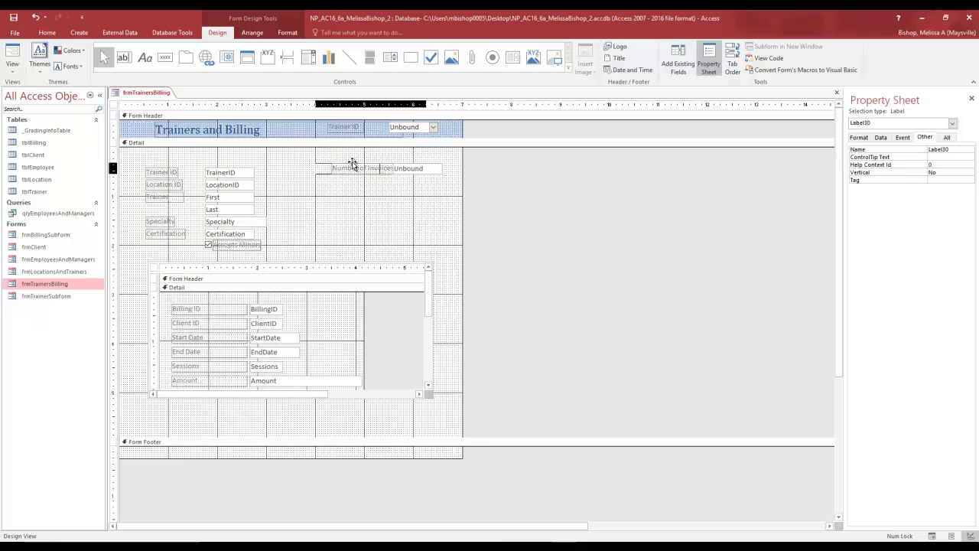
pyautogui.moveTo(352, 163); pyautogui.dragTo(354, 164)
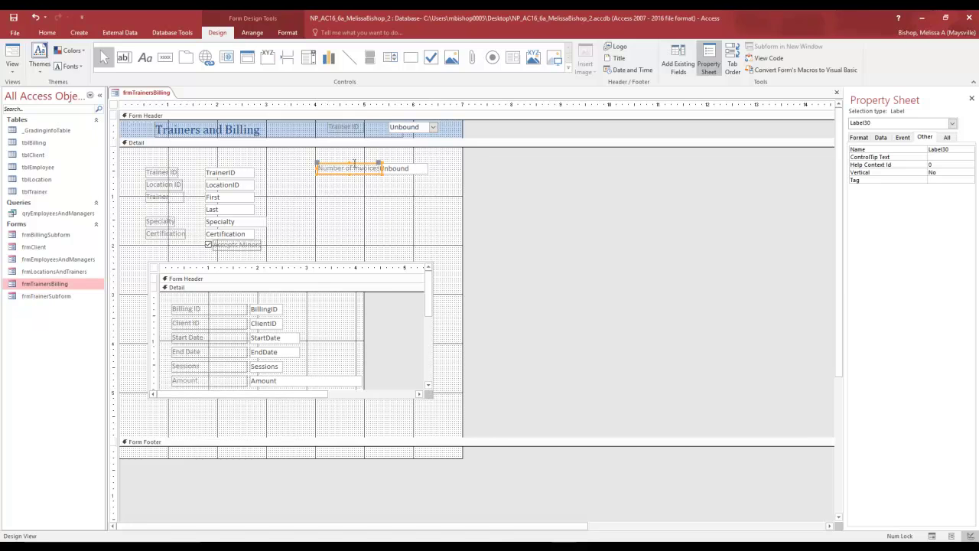
pyautogui.click(393, 182)
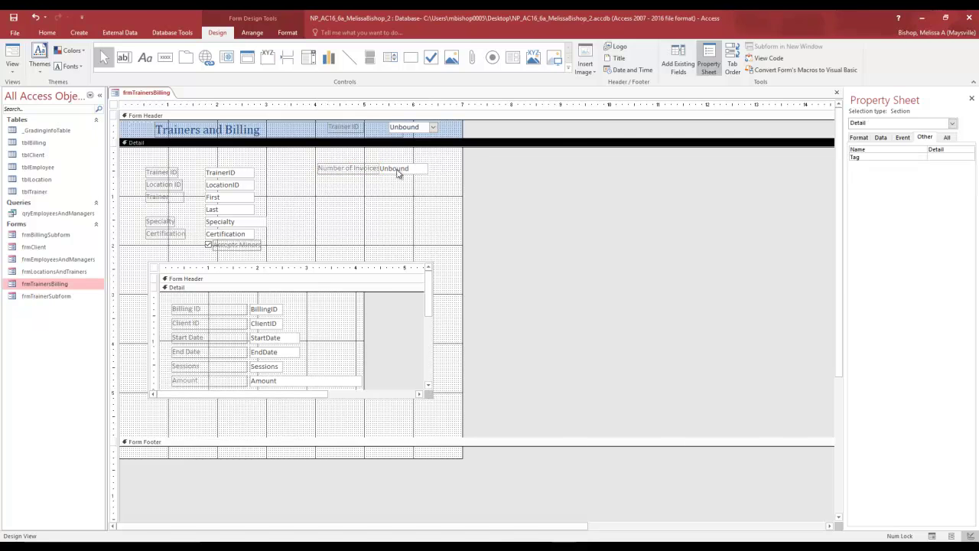
pyautogui.click(394, 169)
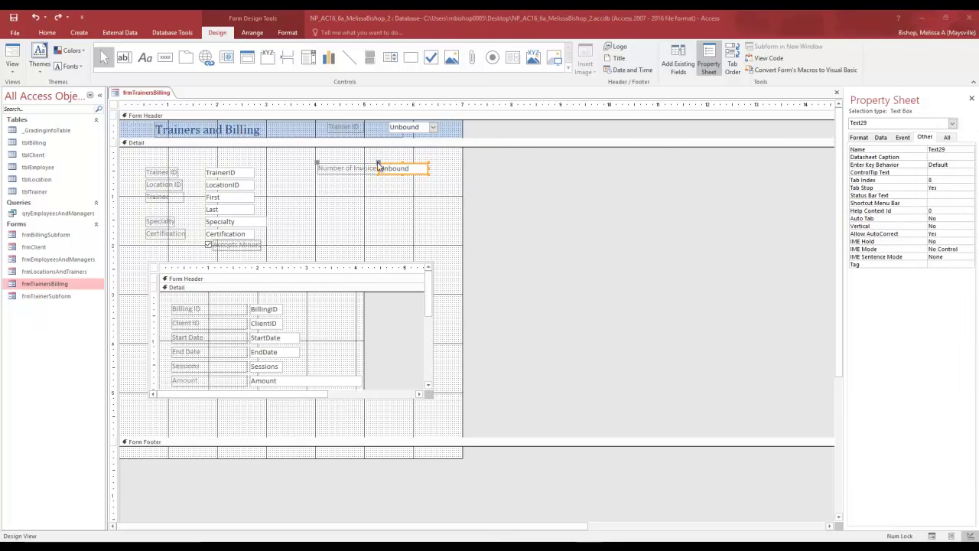
pyautogui.moveTo(379, 166); pyautogui.dragTo(396, 165)
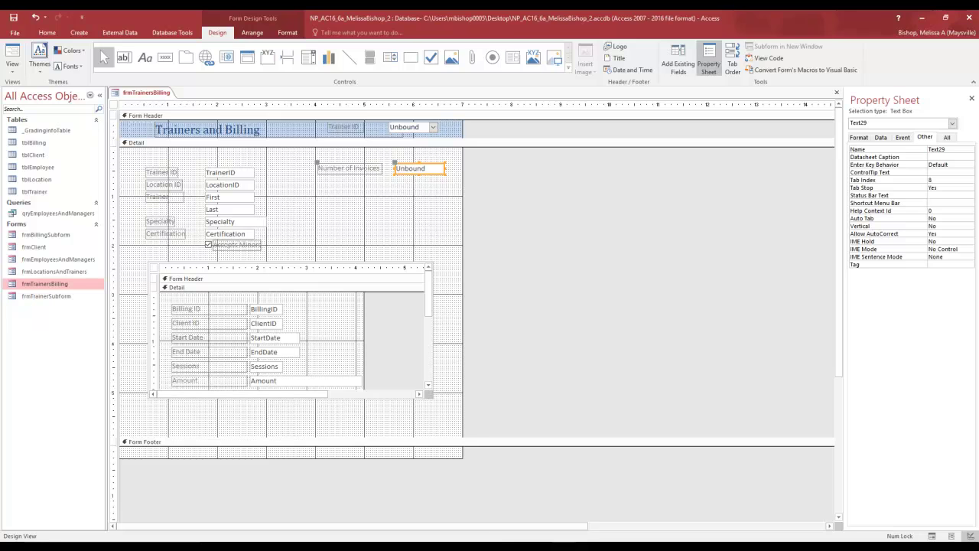
# Open the Expression Builder for the Number of Invoices text box's control source and insert the = operator
pyautogui.click(881, 137)
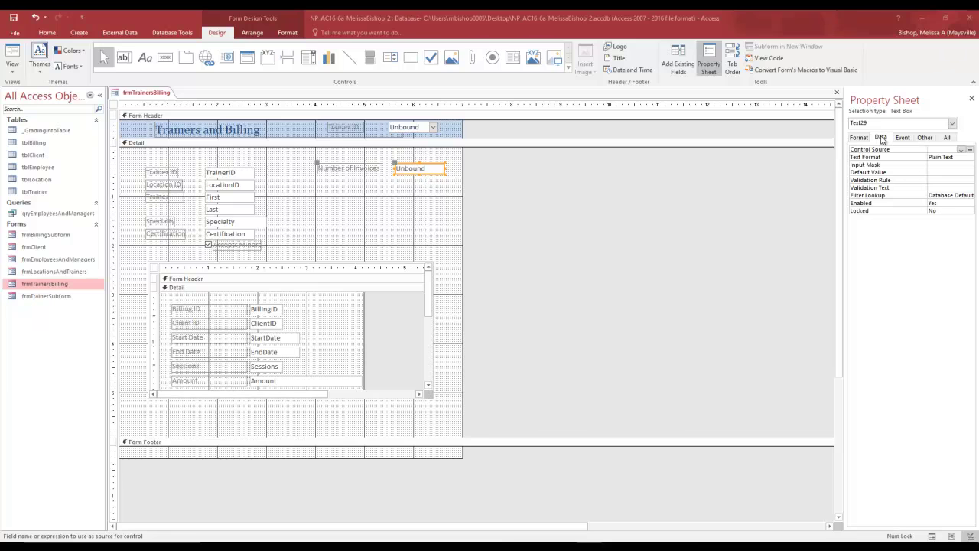
pyautogui.click(970, 151)
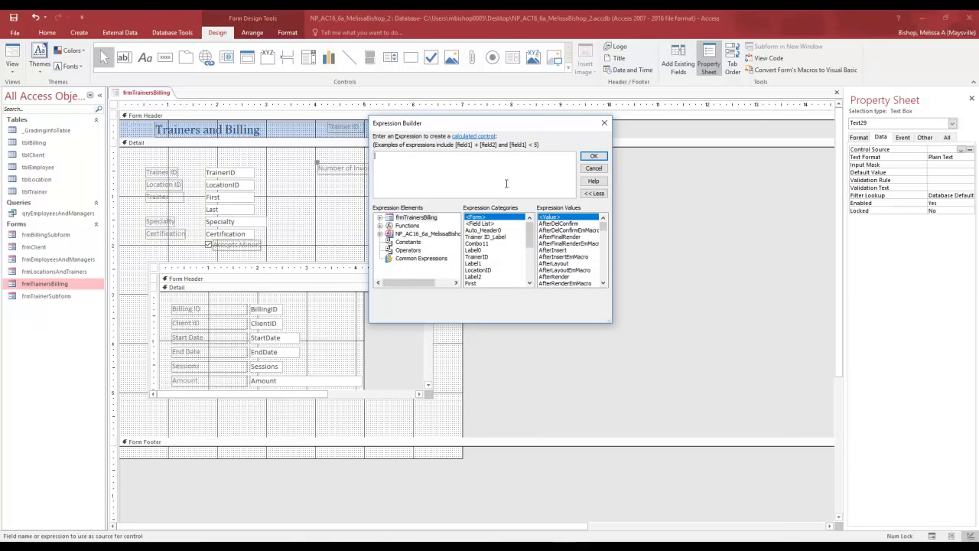
pyautogui.click(389, 252)
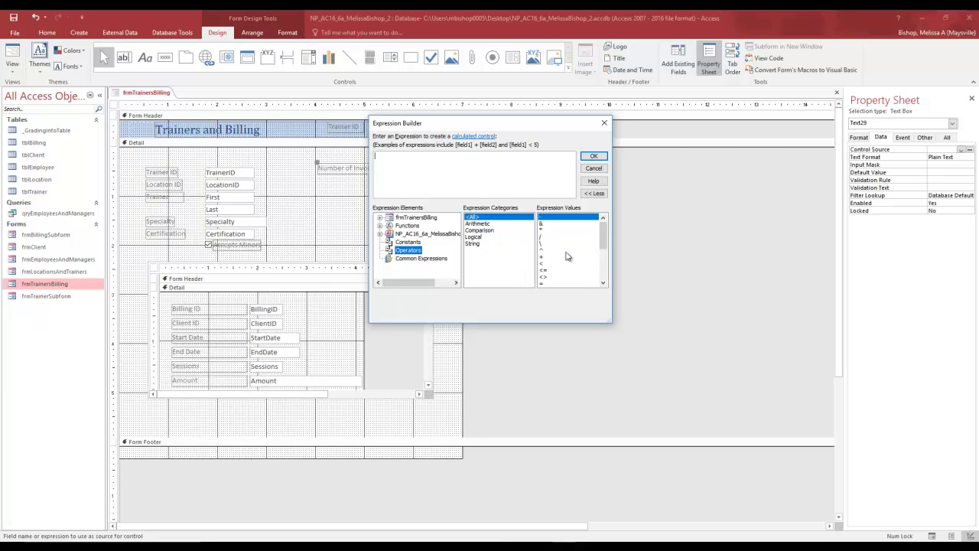
pyautogui.scroll(-1, 565, 252)
pyautogui.scroll(-1, 565, 253)
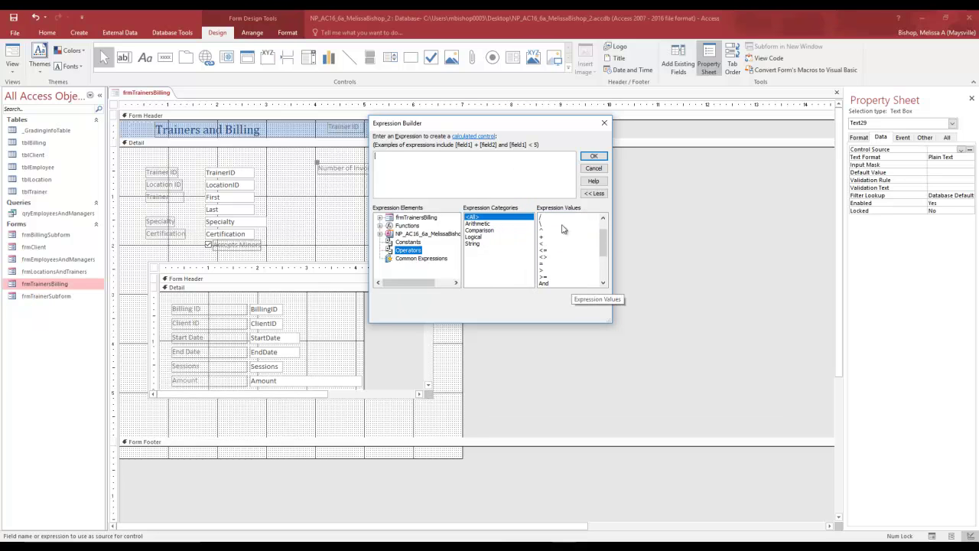
pyautogui.click(543, 264)
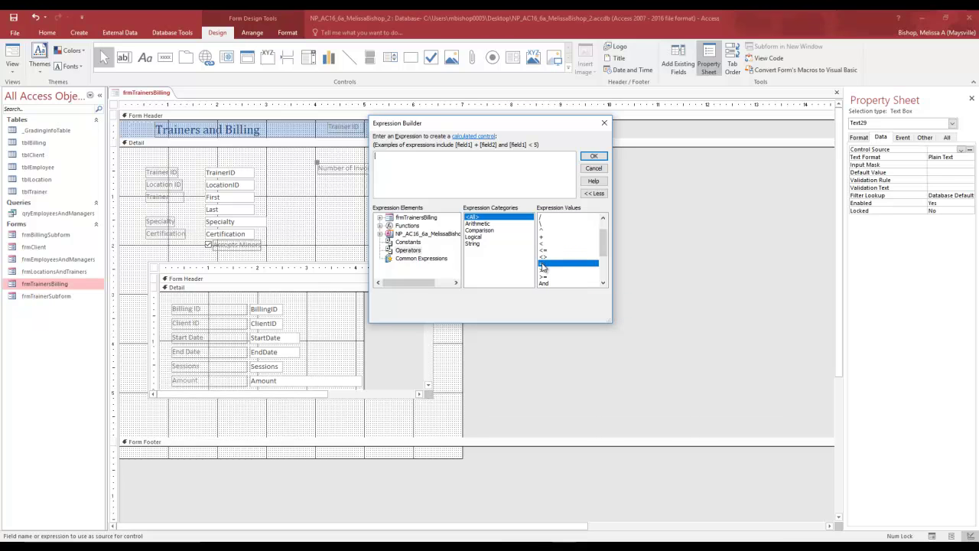
pyautogui.doubleClick(543, 264)
pyautogui.write('txt')
pyautogui.click(395, 156)
pyautogui.press('BackSpace')
pyautogui.press('BackSpace')
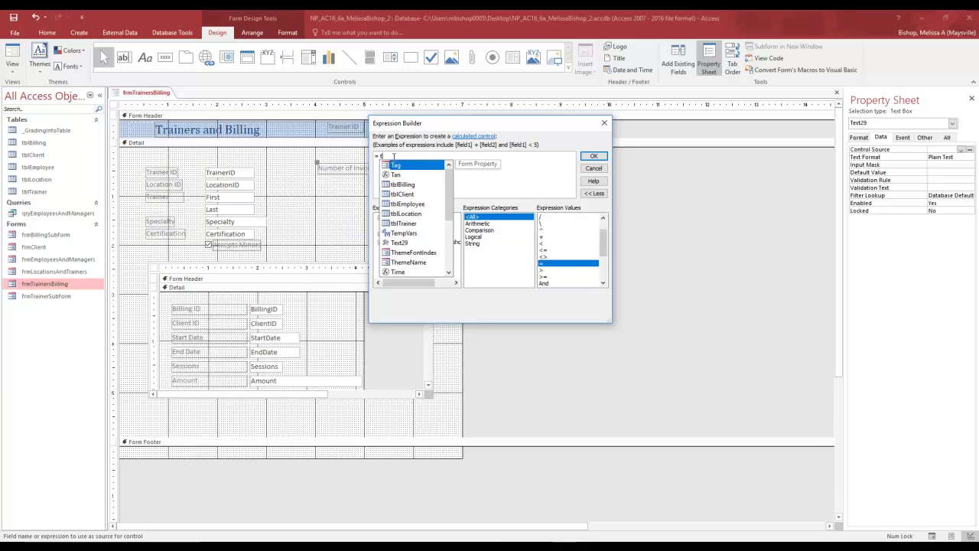
pyautogui.press('BackSpace')
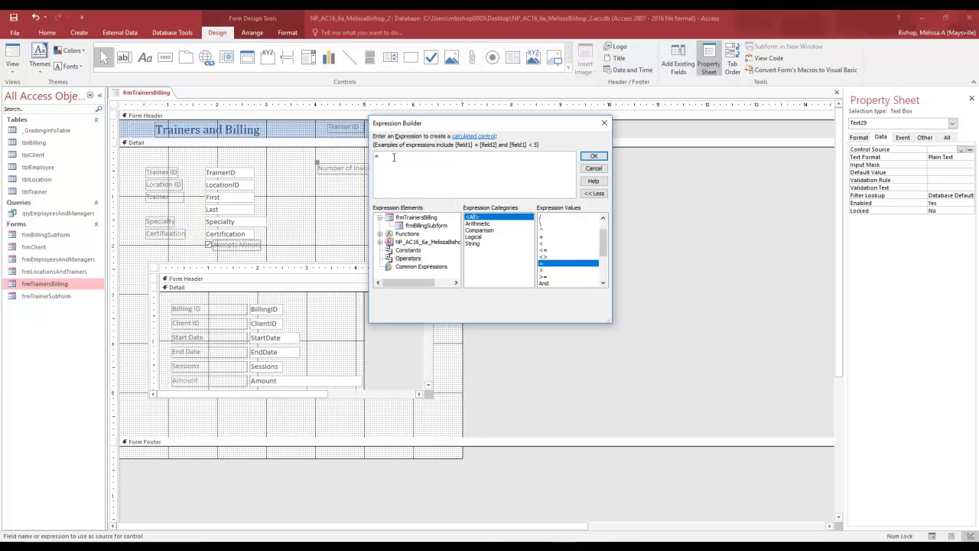
# Complete the Number of Invoices control source as =[frmBillingSubform].Form![txtSumAmount] by picking the control from frmBillingSubform
pyautogui.click(380, 218)
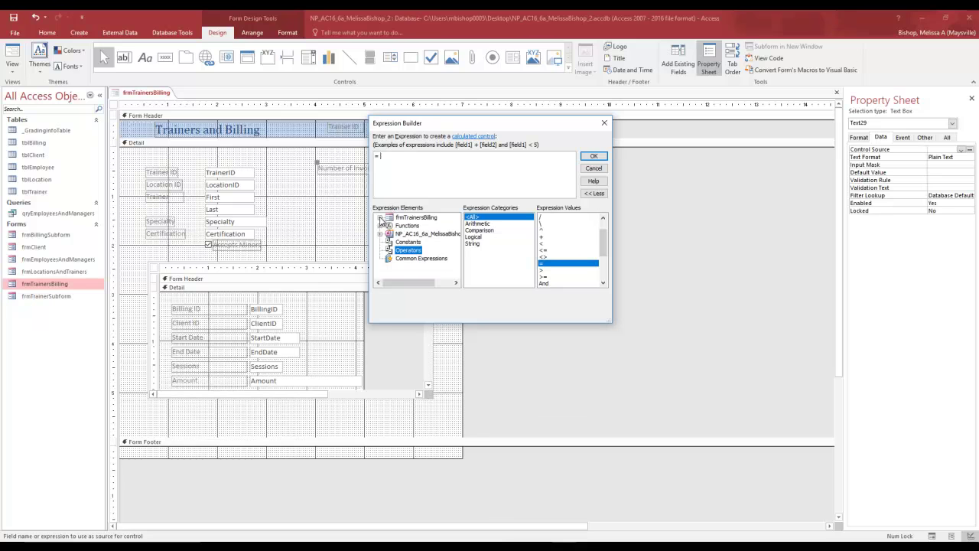
pyautogui.click(380, 218)
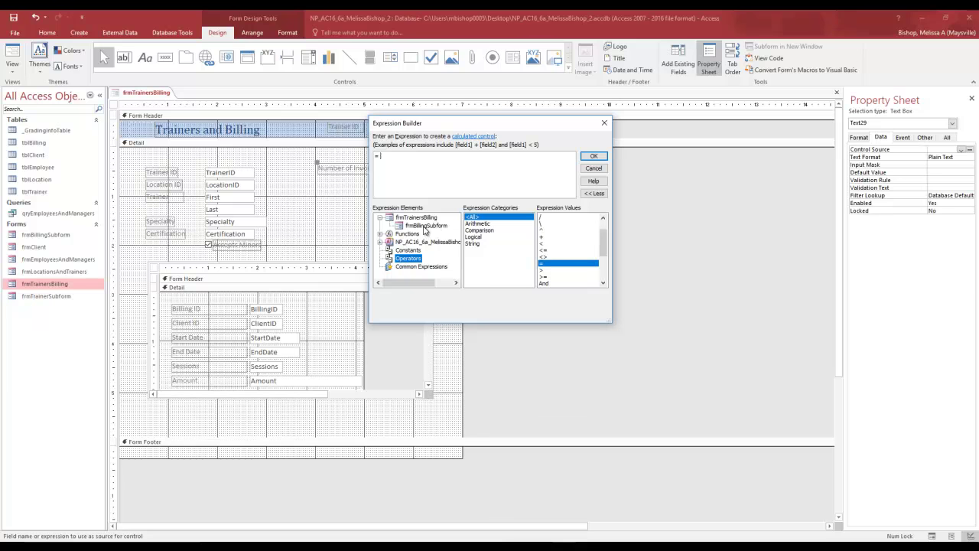
pyautogui.click(425, 230)
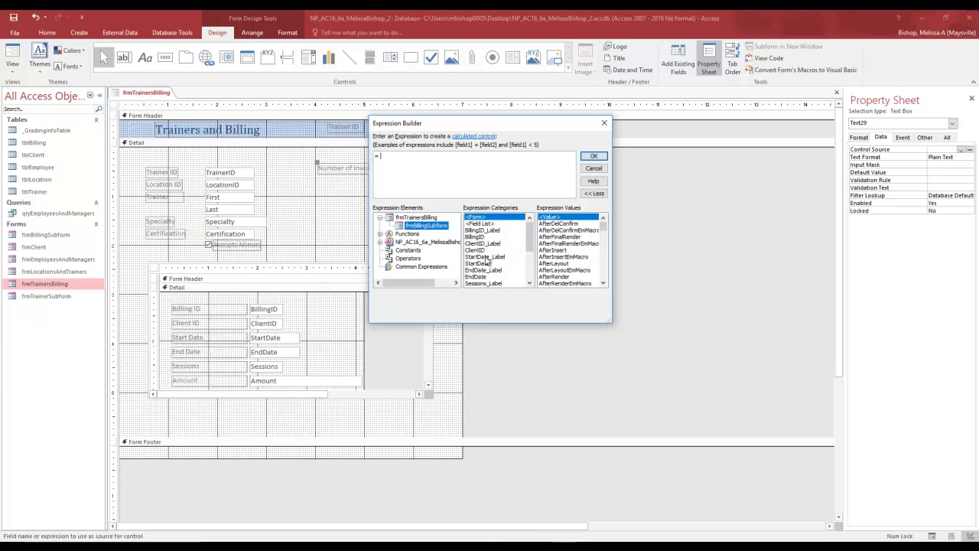
pyautogui.scroll(-2, 501, 238)
pyautogui.scroll(-2, 497, 254)
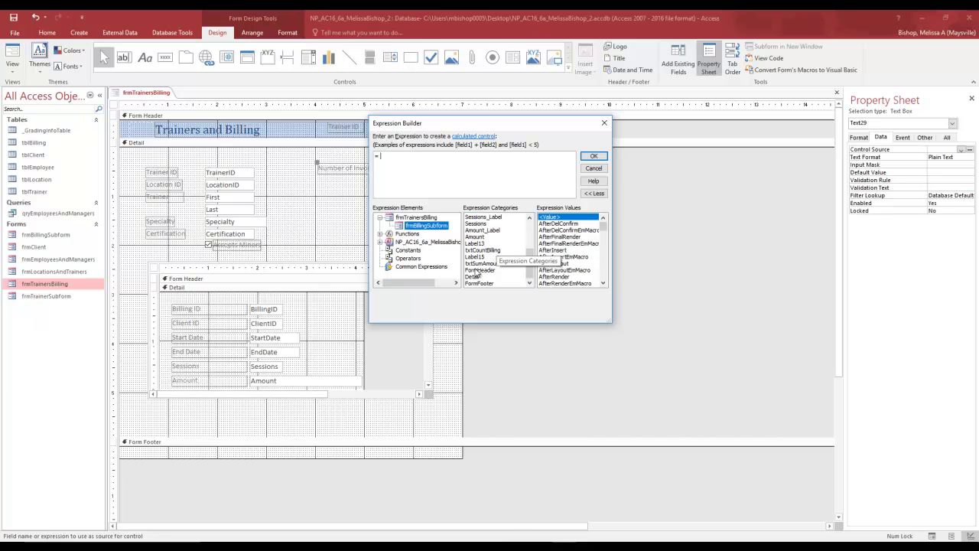
pyautogui.doubleClick(478, 264)
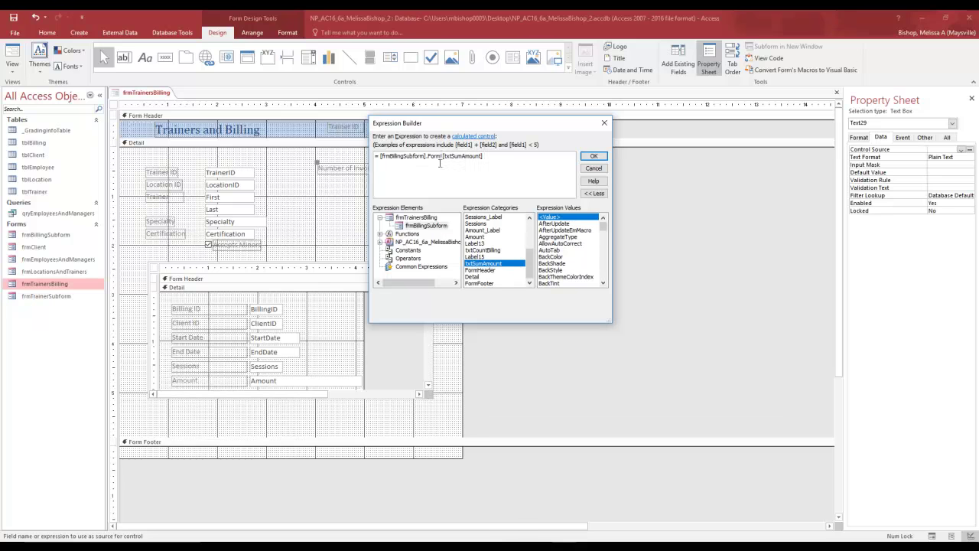
pyautogui.click(594, 156)
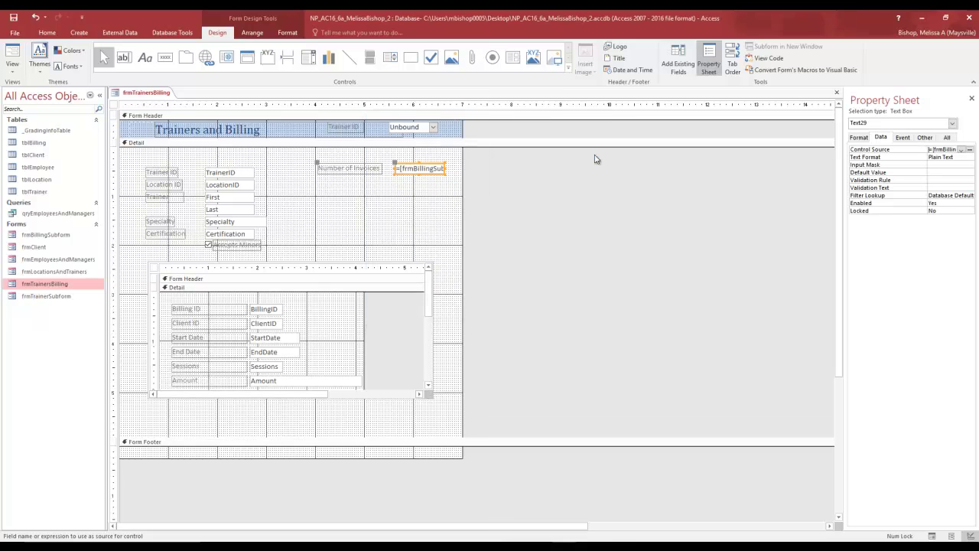
# Add a second text box below the Number of Invoices text box and set its label caption to Total Amount
pyautogui.click(859, 137)
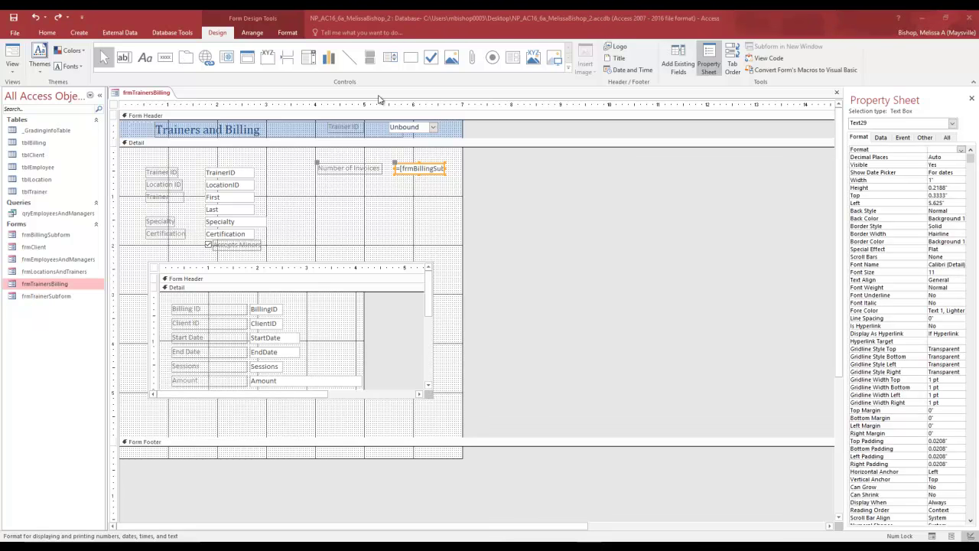
pyautogui.click(108, 58)
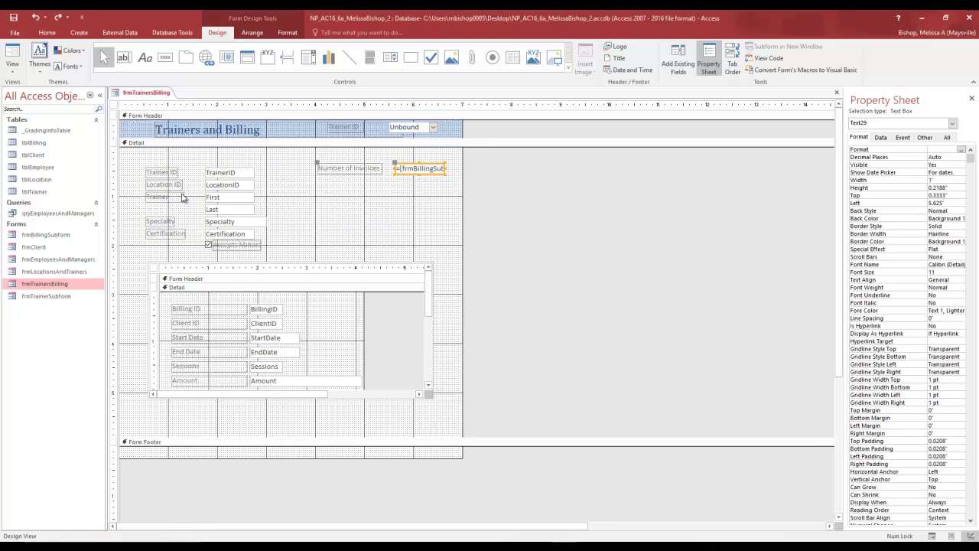
pyautogui.click(125, 58)
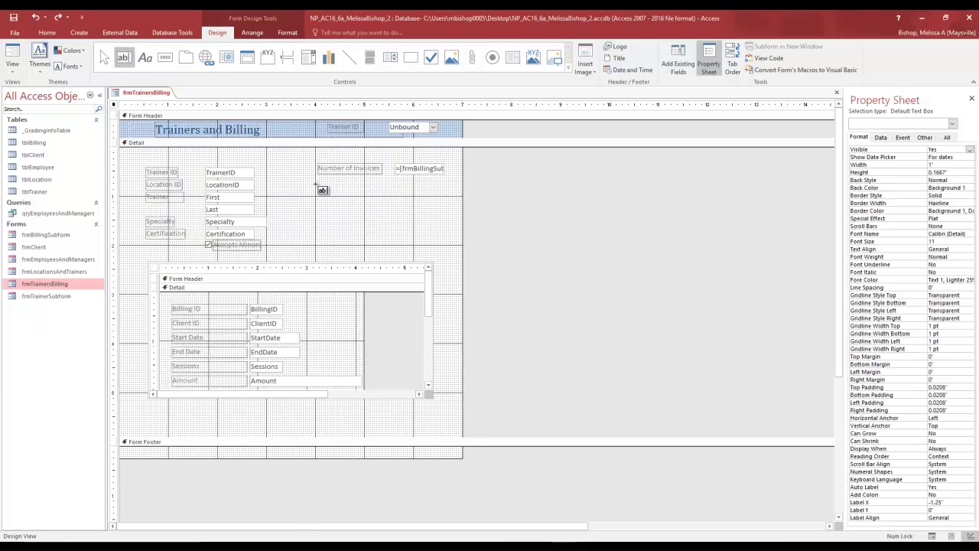
pyautogui.click(395, 189)
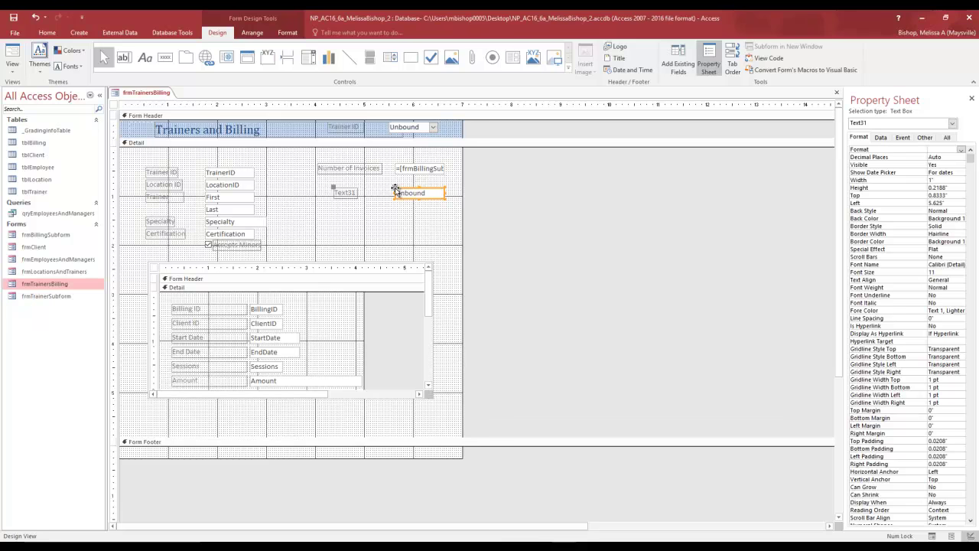
pyautogui.click(358, 194)
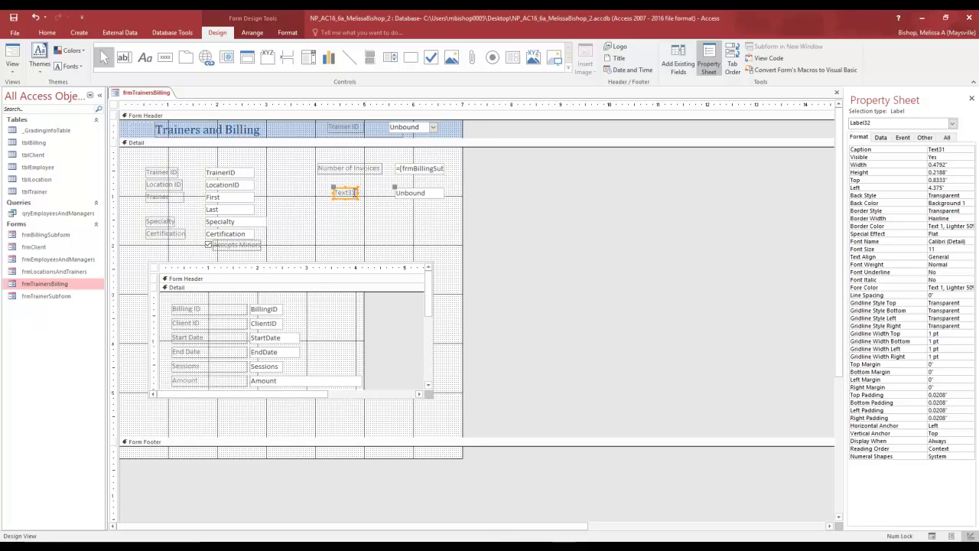
pyautogui.doubleClick(349, 192)
pyautogui.press('BackSpace')
pyautogui.write('Total Amount')
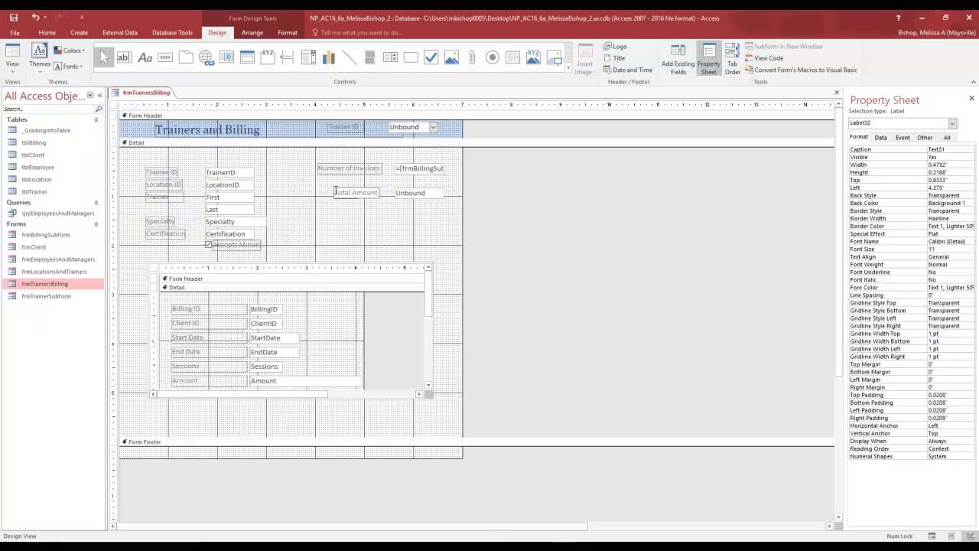
# Open the Expression Builder for the Total Amount text box's control source and insert the = operator
pyautogui.click(886, 139)
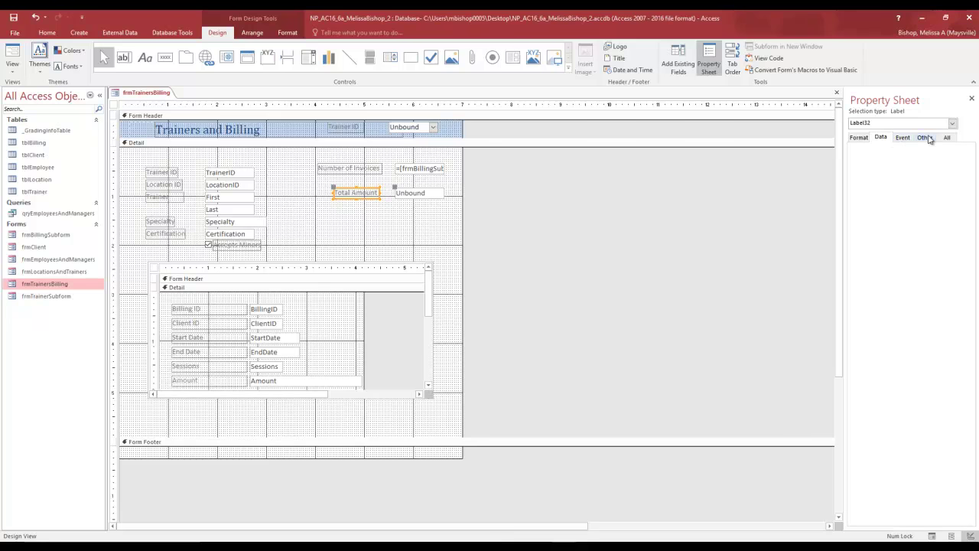
pyautogui.click(922, 138)
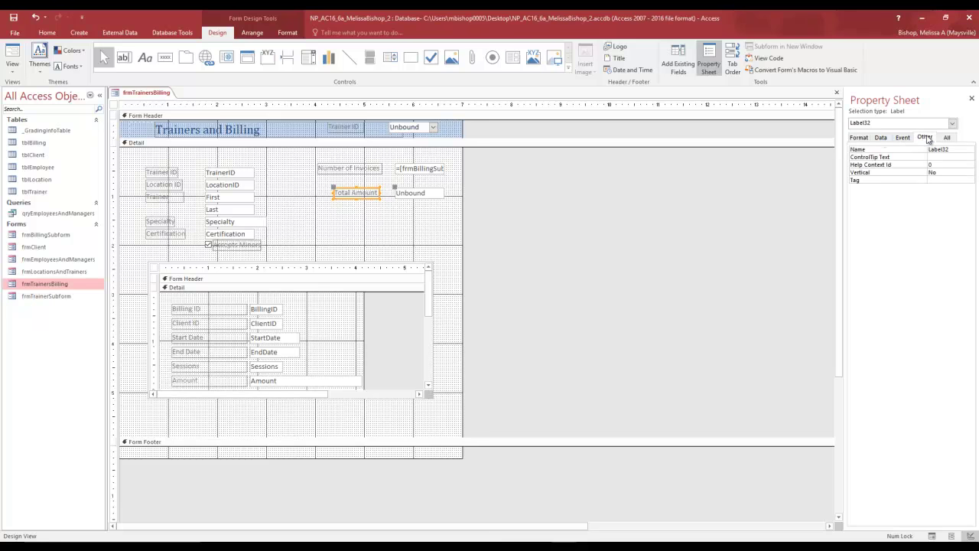
pyautogui.click(881, 139)
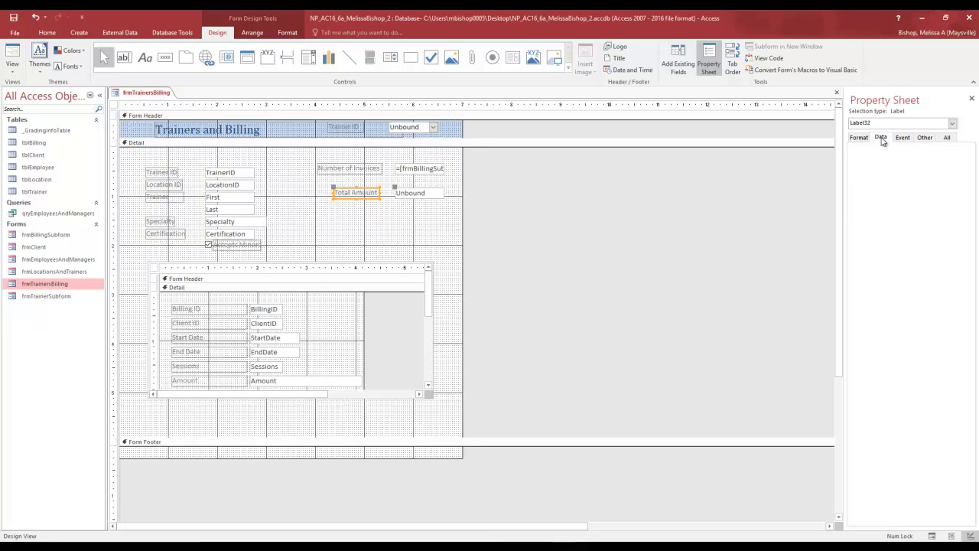
pyautogui.click(420, 193)
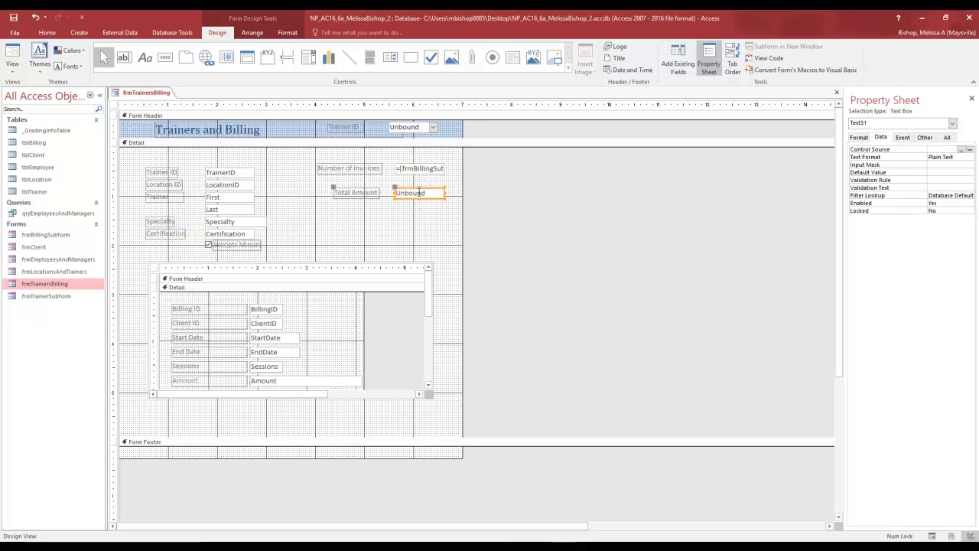
pyautogui.click(971, 151)
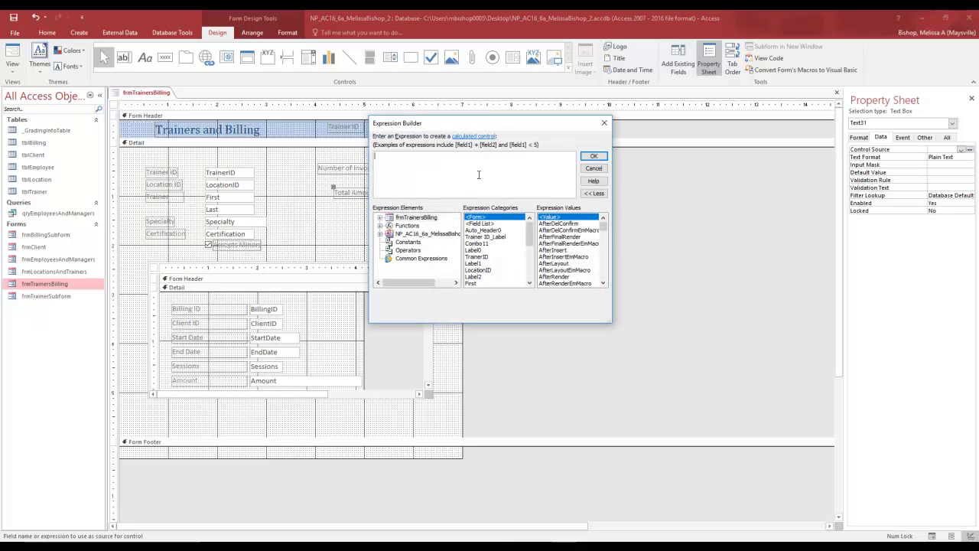
pyautogui.click(392, 251)
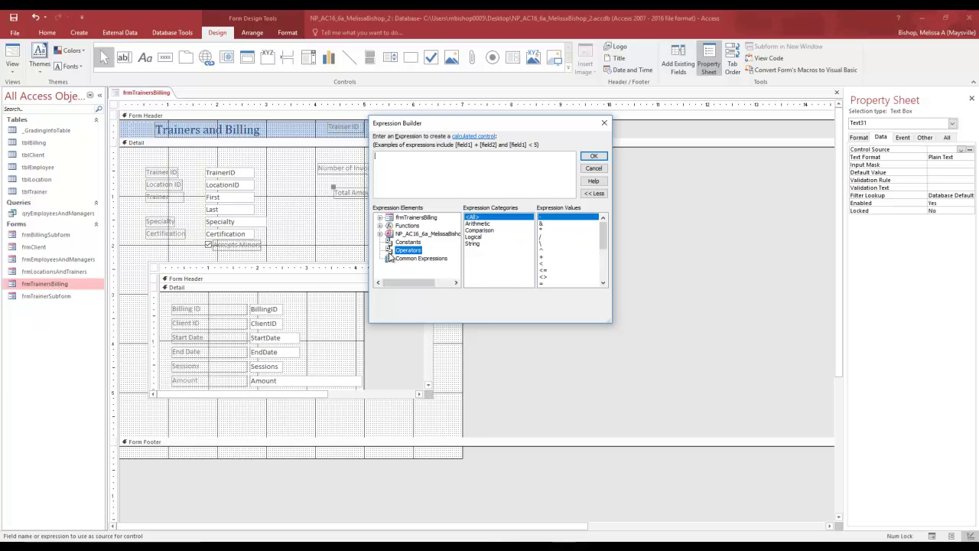
pyautogui.doubleClick(543, 284)
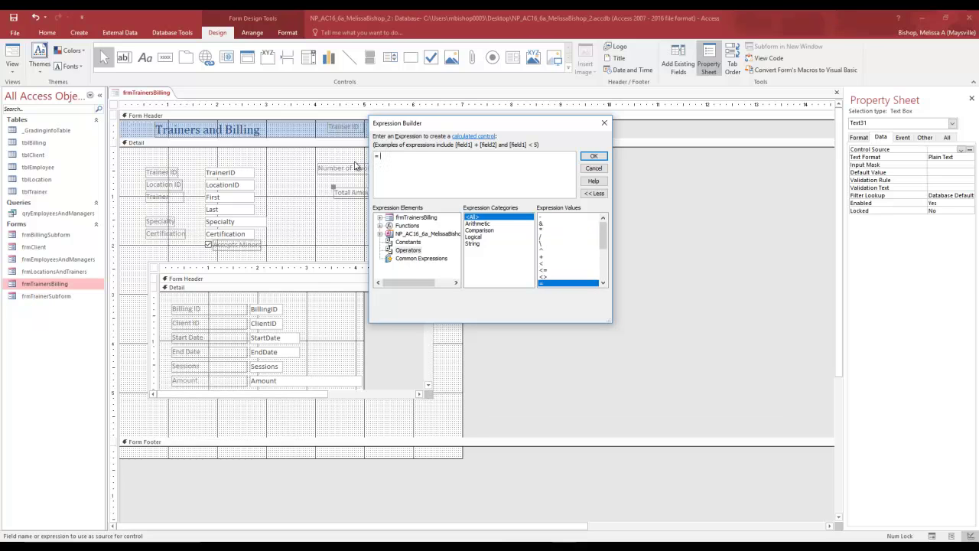
# Complete the Total Amount control source as =[frmBillingSubform].Form![txtSumAmount] by picking the control from frmBillingSubform
pyautogui.click(380, 218)
pyautogui.click(426, 226)
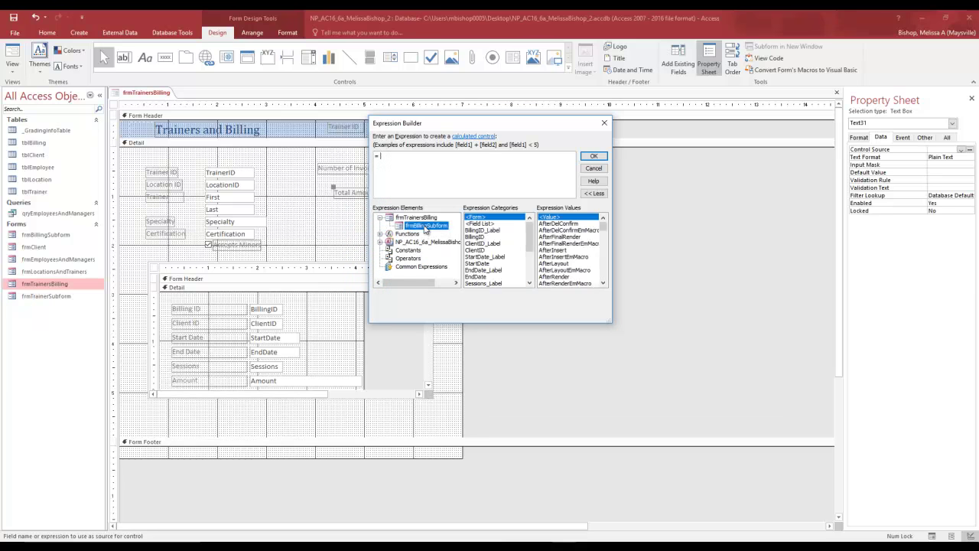
pyautogui.scroll(-4, 490, 250)
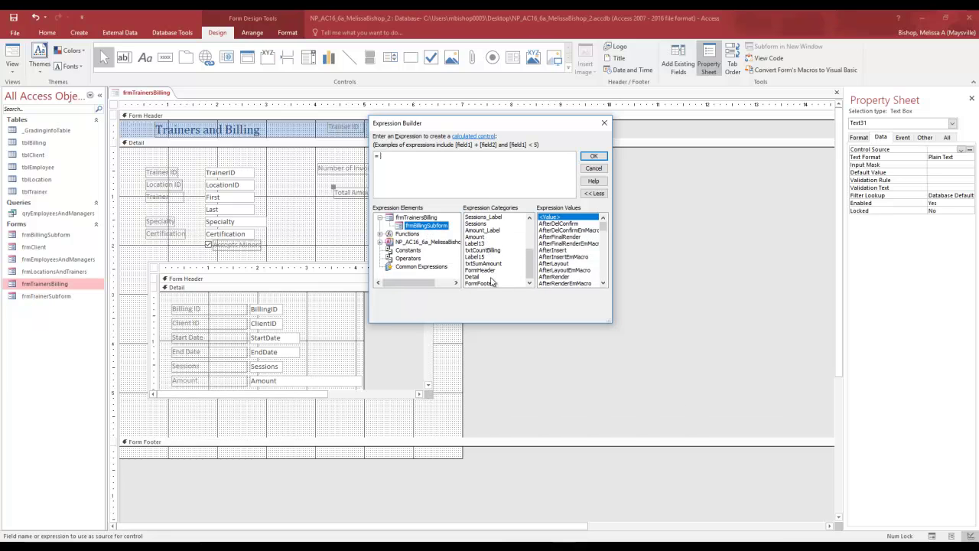
pyautogui.click(490, 264)
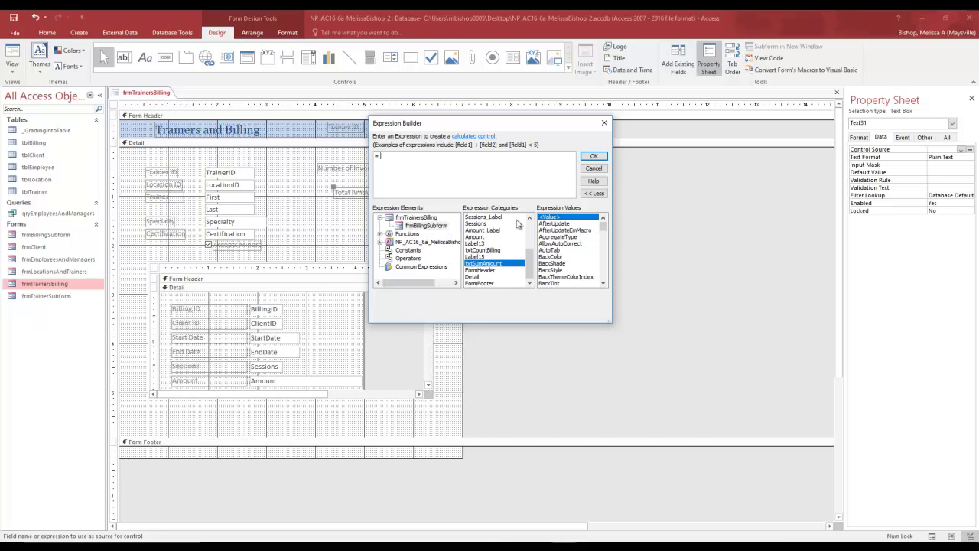
pyautogui.doubleClick(496, 267)
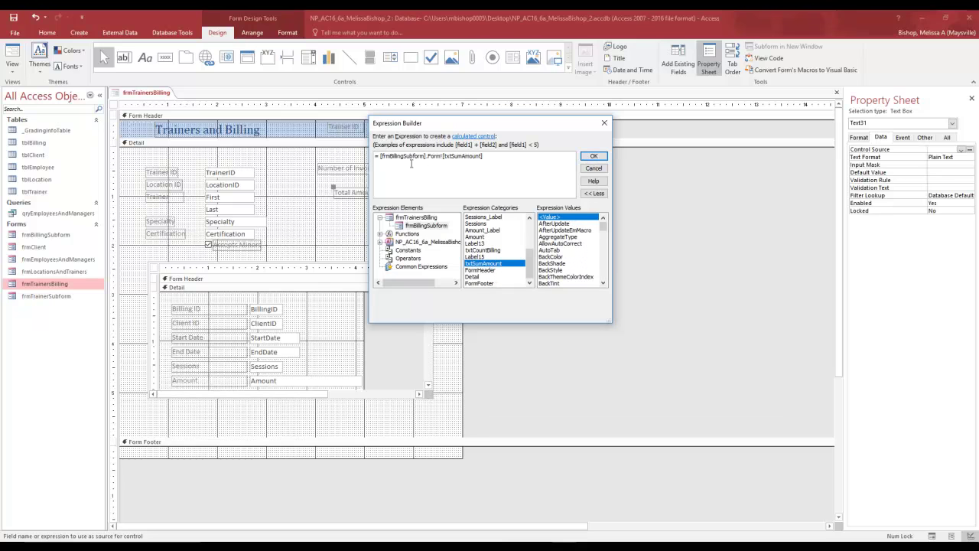
pyautogui.click(593, 156)
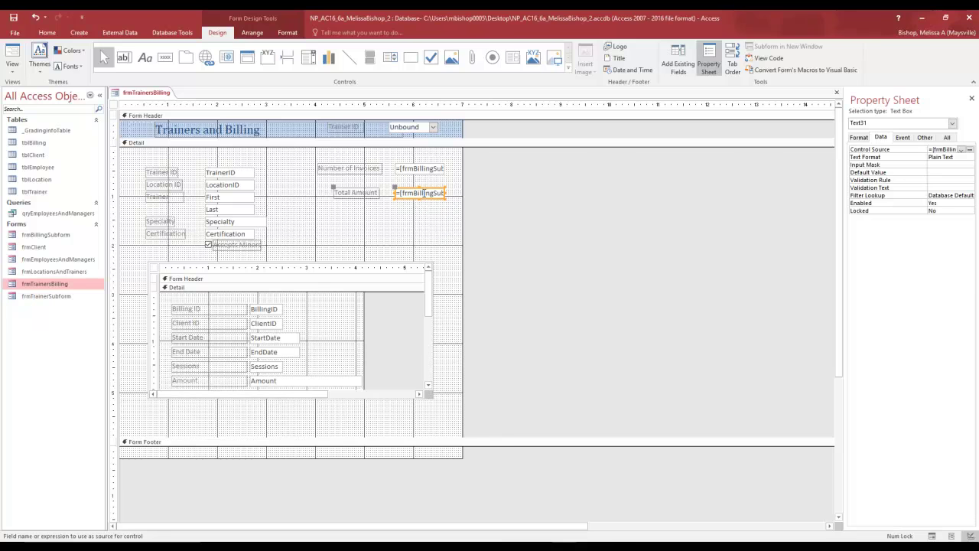
# Set the Total Amount text box's format to Currency
pyautogui.click(860, 138)
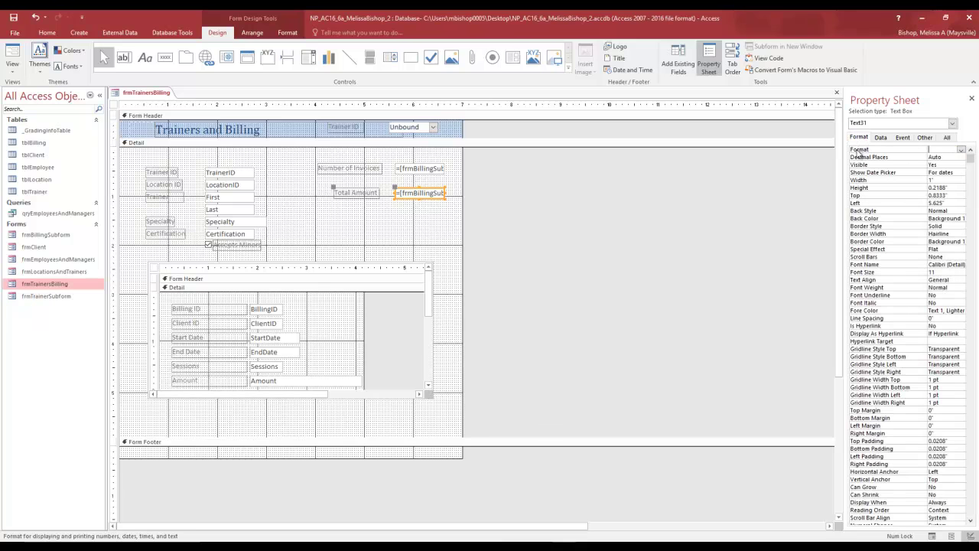
pyautogui.click(962, 150)
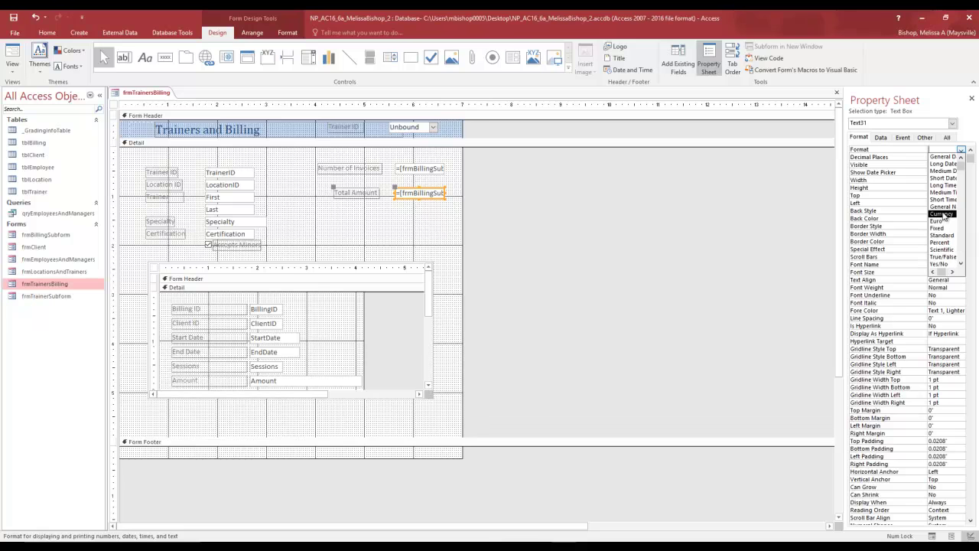
pyautogui.click(942, 214)
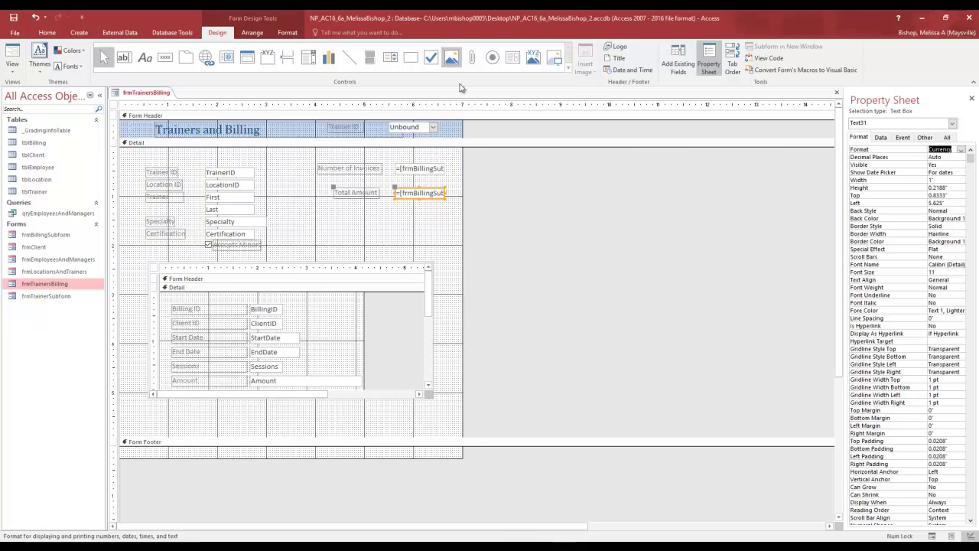
# Move only the Total Amount label to about 4.04 inches, aligning its left edge with the Number of Invoices label
pyautogui.click(346, 170)
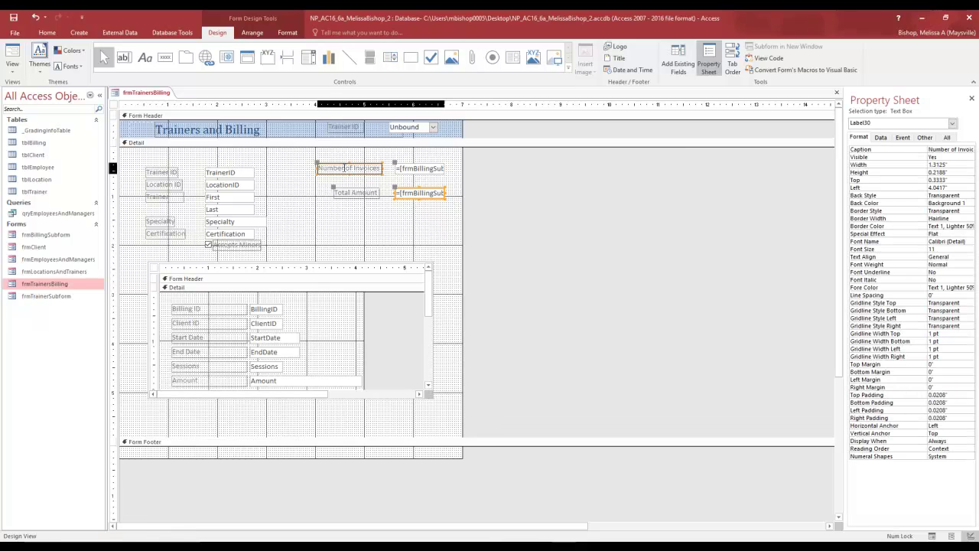
pyautogui.click(351, 192)
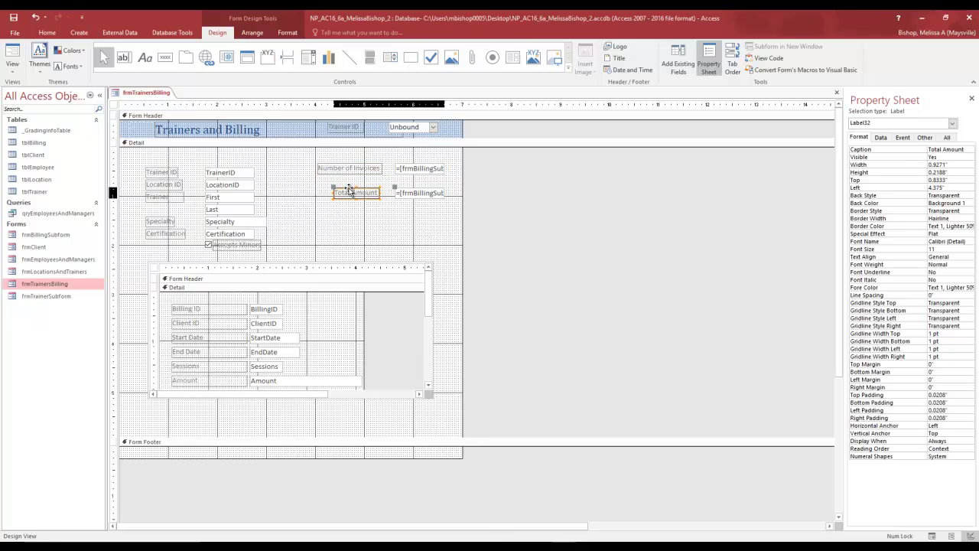
pyautogui.moveTo(334, 188); pyautogui.dragTo(319, 187)
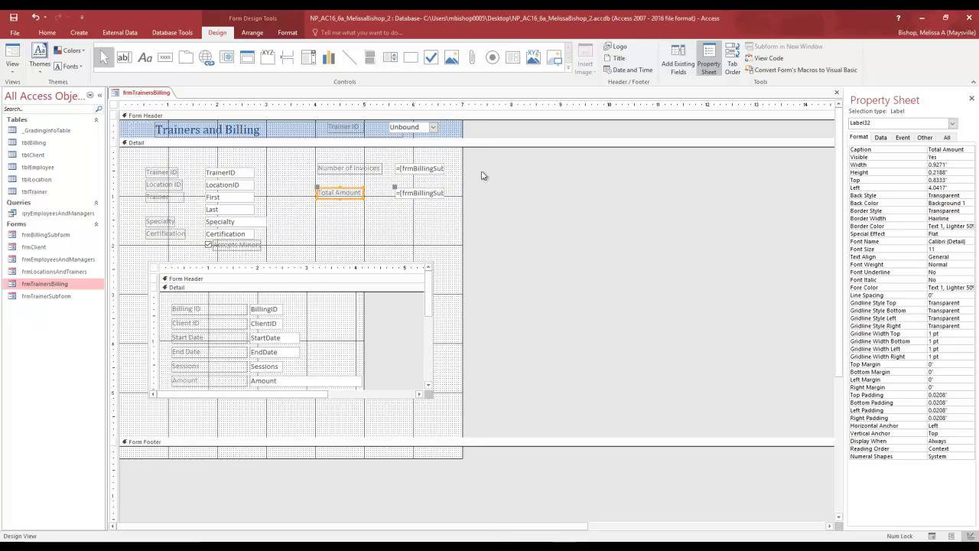
# Set Tab Stop to No for both the Number of Invoices and Total Amount text boxes
pyautogui.click(421, 170)
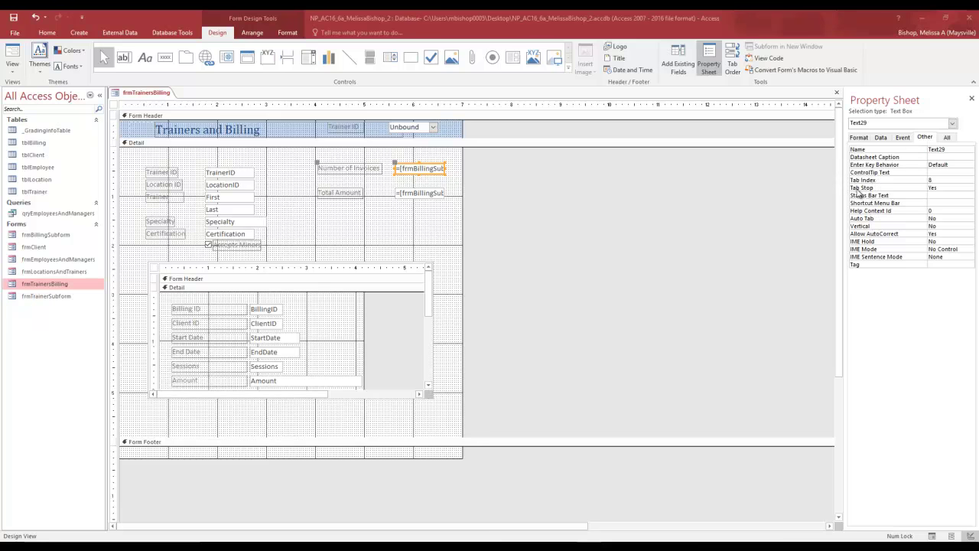
pyautogui.click(943, 188)
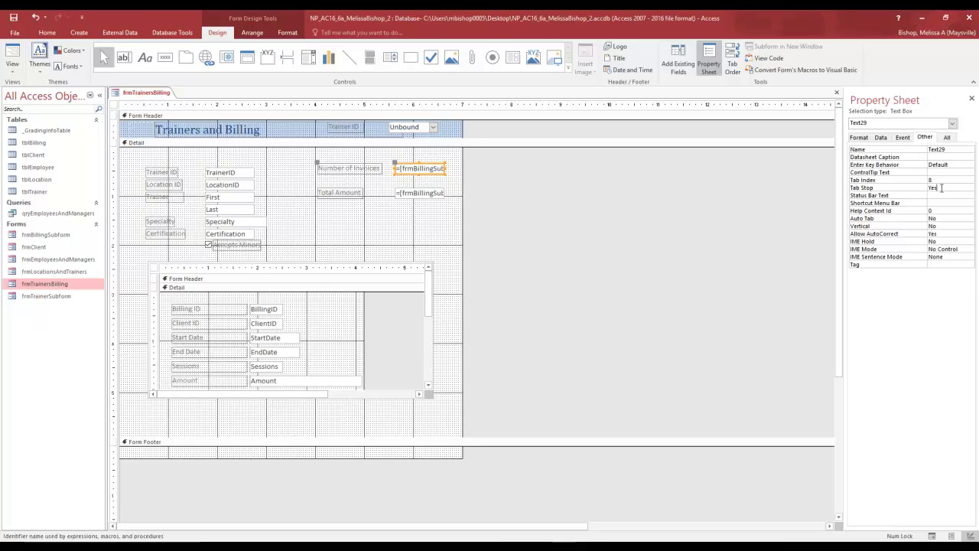
pyautogui.click(969, 188)
pyautogui.click(940, 208)
pyautogui.click(417, 192)
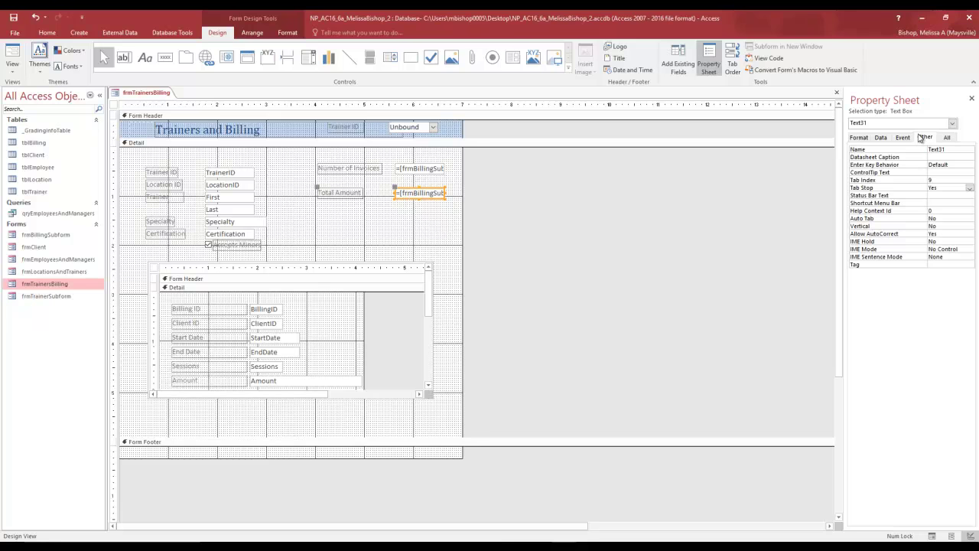
pyautogui.click(970, 188)
pyautogui.click(935, 202)
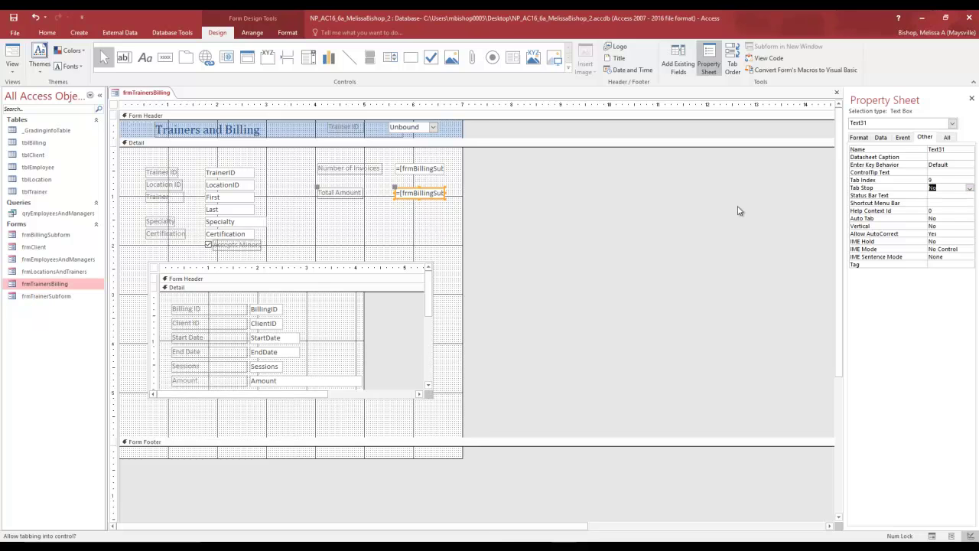